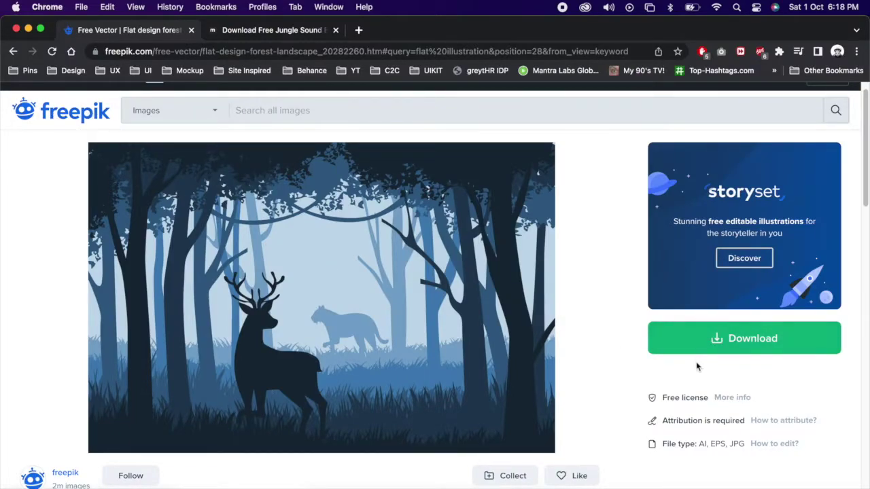
# Leave the Freepik forest landscape vector page and switch over to Adobe XD.
pyautogui.press('super+Tab')
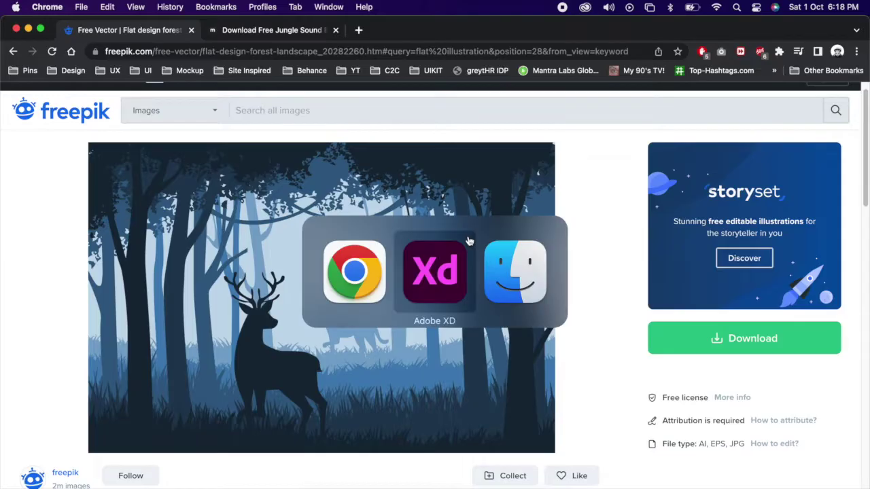
# Paste the forest illustration and move it off, beside the Forest artboard.
pyautogui.press('super+v')
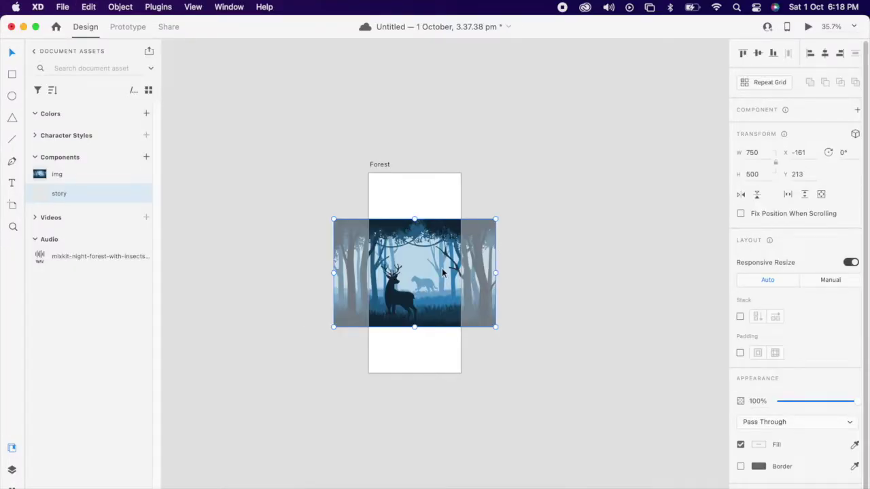
pyautogui.moveTo(463, 260); pyautogui.dragTo(289, 239)
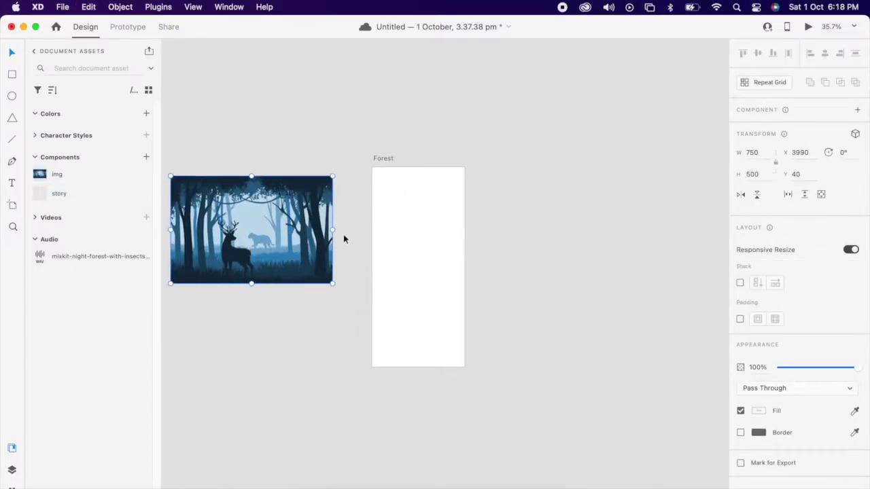
pyautogui.hscroll(-5, 319, 237)
pyautogui.scroll(3, 345, 239)
pyautogui.scroll(2, 399, 217)
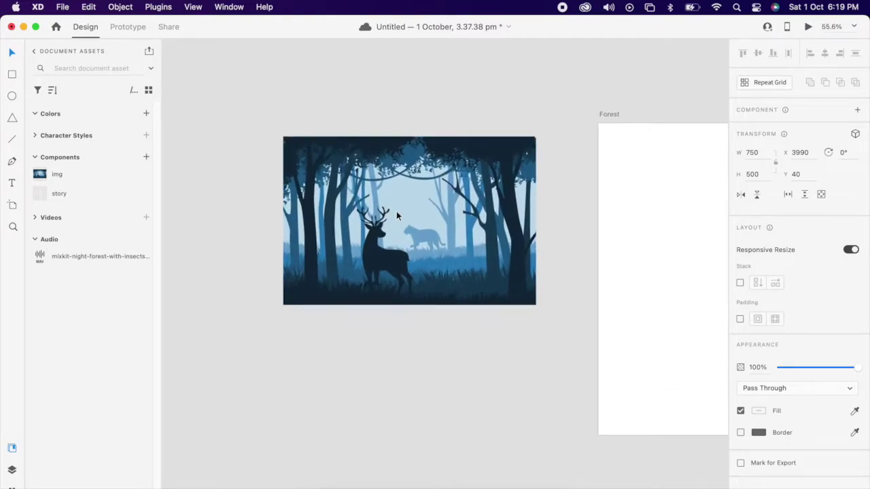
# Ungroup the forest illustration and release its mask to reveal the full artwork.
pyautogui.moveTo(250, 113); pyautogui.dragTo(522, 306)
pyautogui.rightClick(480, 275)
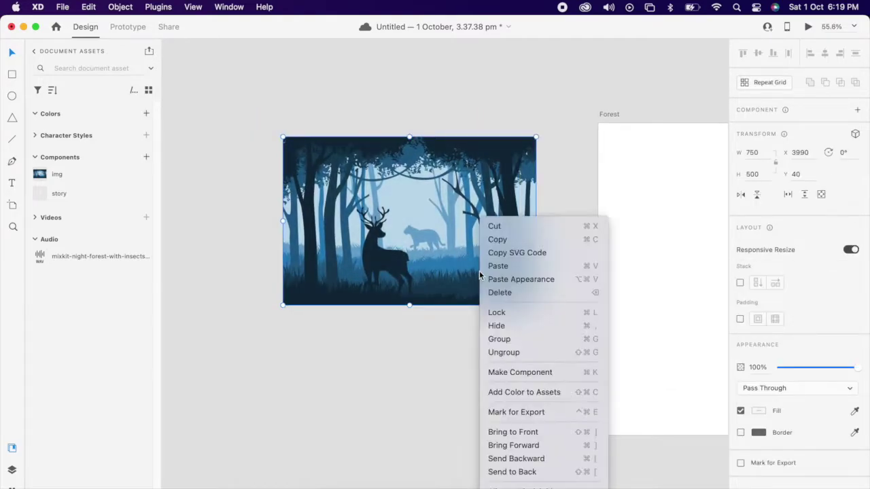
pyautogui.click(519, 352)
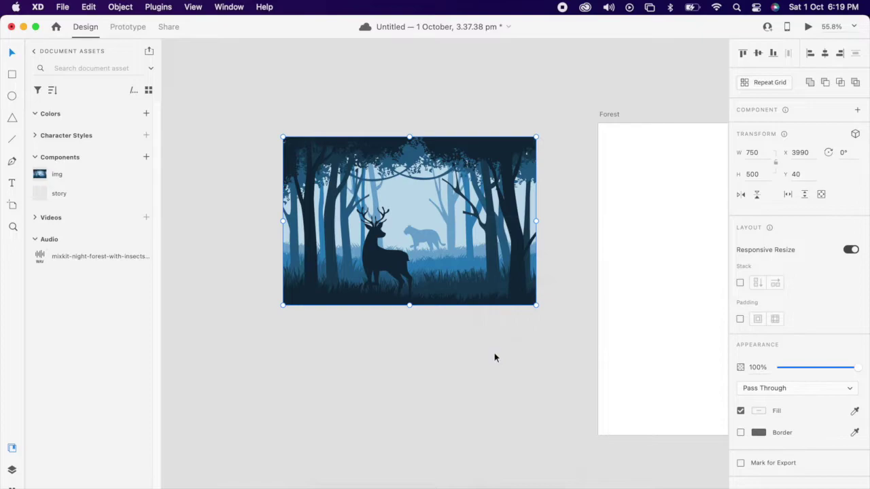
pyautogui.press('super+shift+g')
pyautogui.press('super+shift+g')
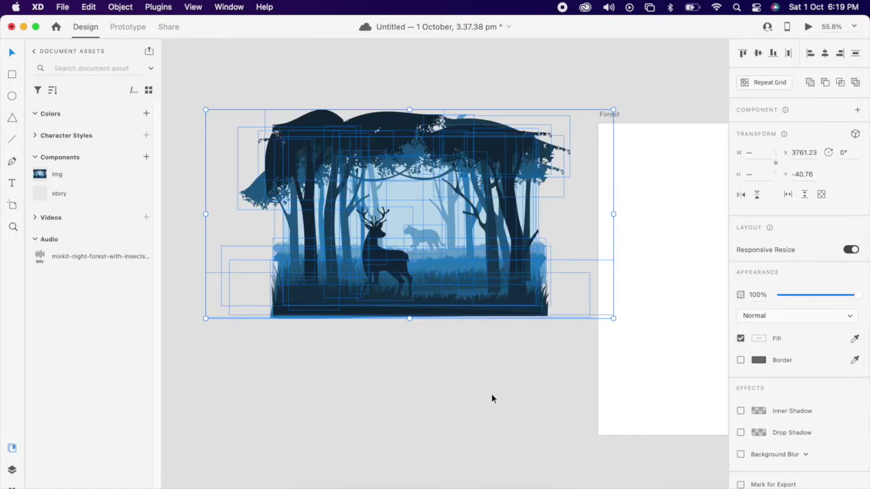
# Move the deer silhouette further left in the forest scene and show the Layers list.
pyautogui.click(493, 403)
pyautogui.click(382, 262)
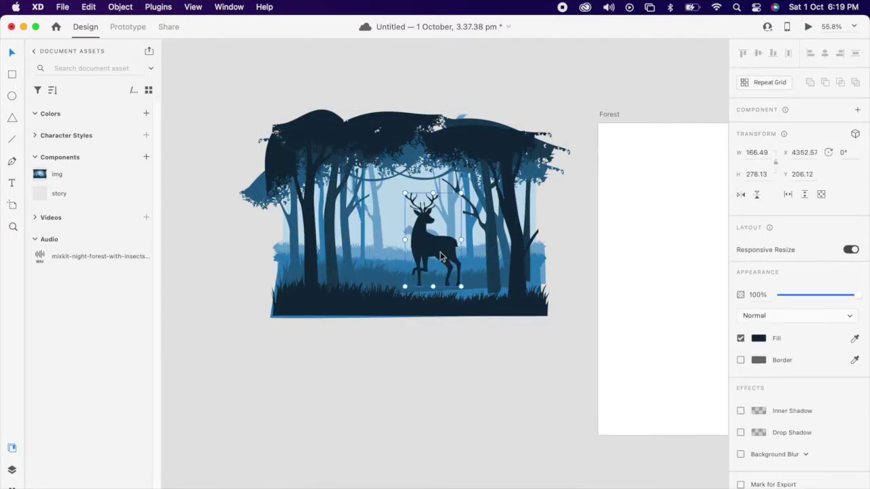
pyautogui.click(452, 382)
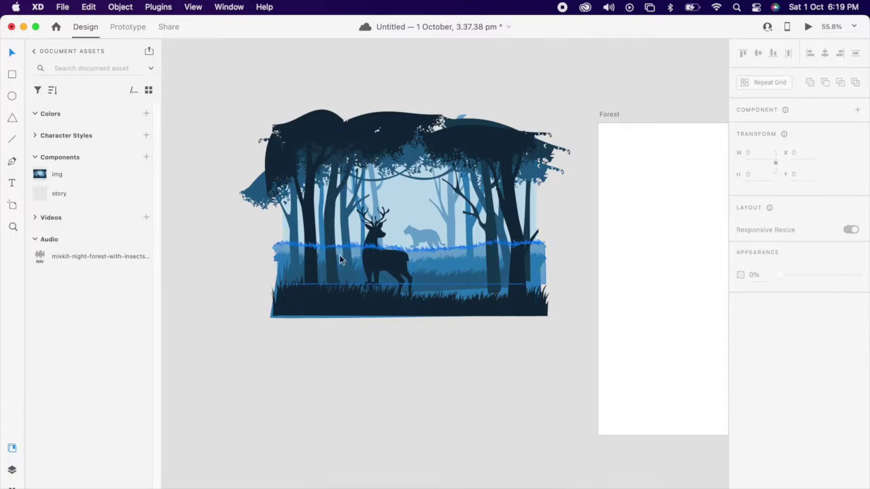
pyautogui.scroll(2, 375, 307)
pyautogui.scroll(3, 376, 313)
pyautogui.scroll(1, 376, 313)
pyautogui.moveTo(397, 231); pyautogui.dragTo(294, 200)
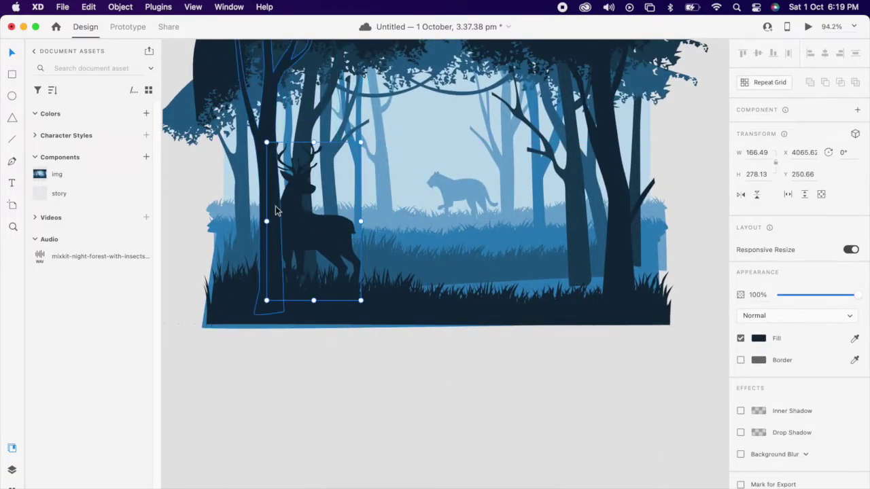
pyautogui.click(11, 474)
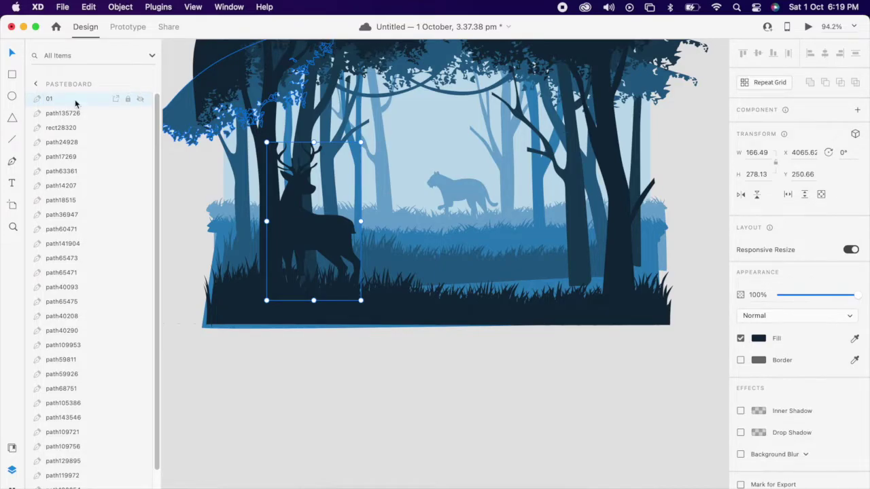
# Name the tiger layer 02, fill it with the deer's dark navy, send it back, shift it right.
pyautogui.click(61, 114)
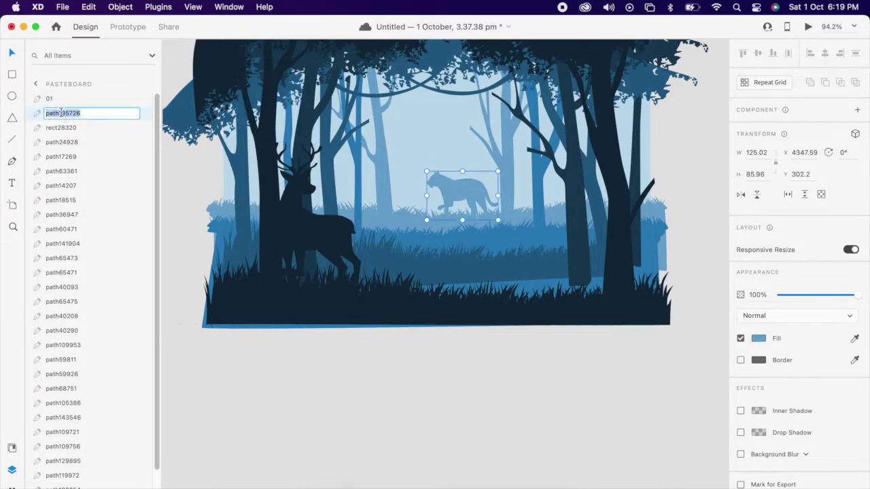
pyautogui.write('02')
pyautogui.press('Return')
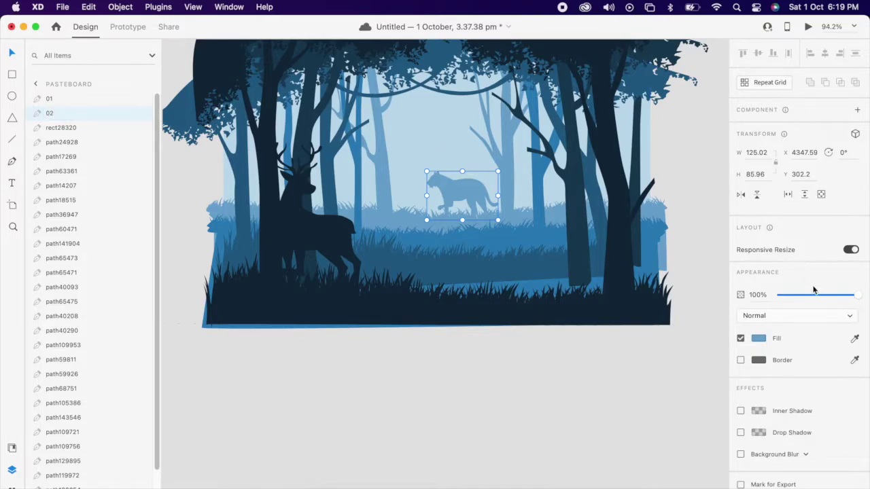
pyautogui.click(855, 340)
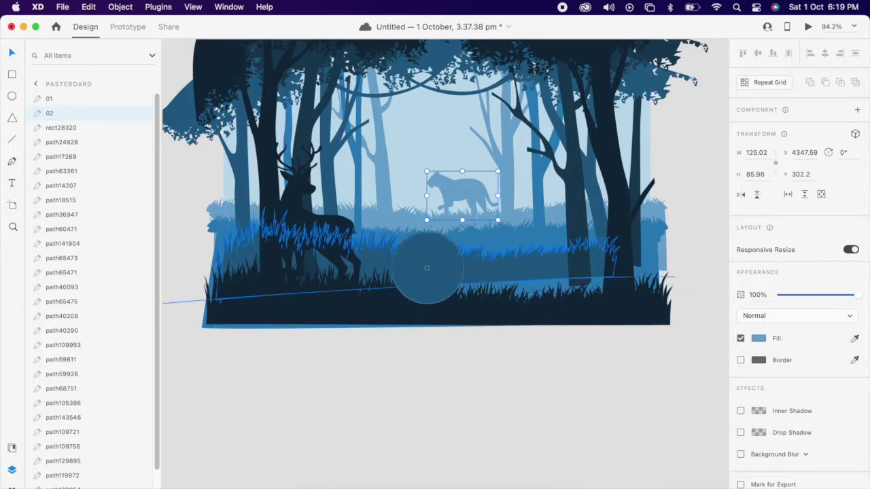
pyautogui.click(313, 228)
pyautogui.press('super+shift+bracketleft')
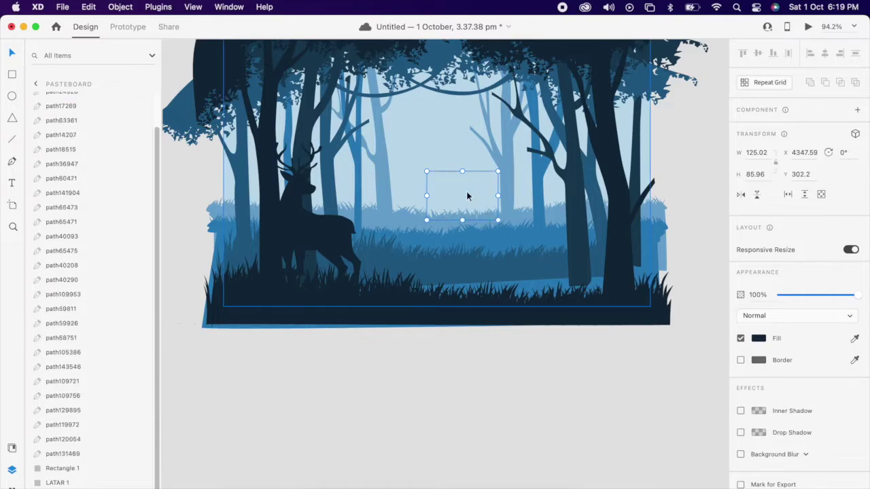
pyautogui.moveTo(467, 196); pyautogui.dragTo(500, 198)
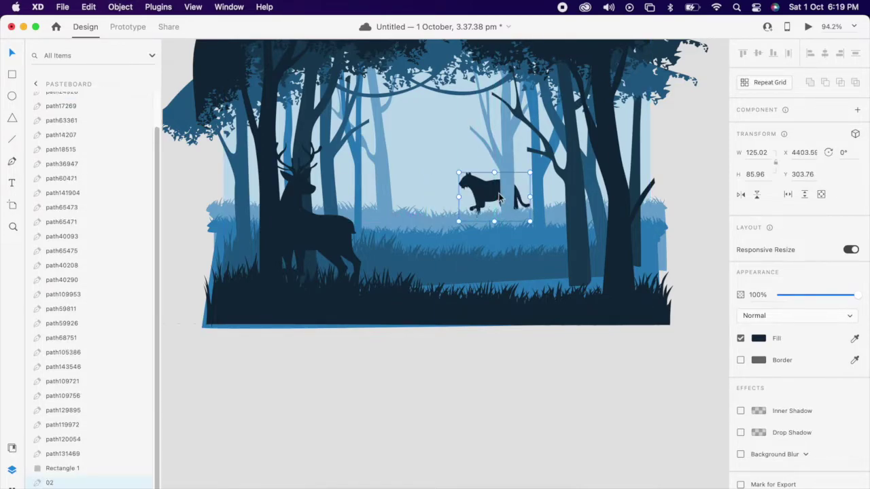
# Bring two tree trunks forward and move the deer among them, one layer forward.
pyautogui.click(287, 214)
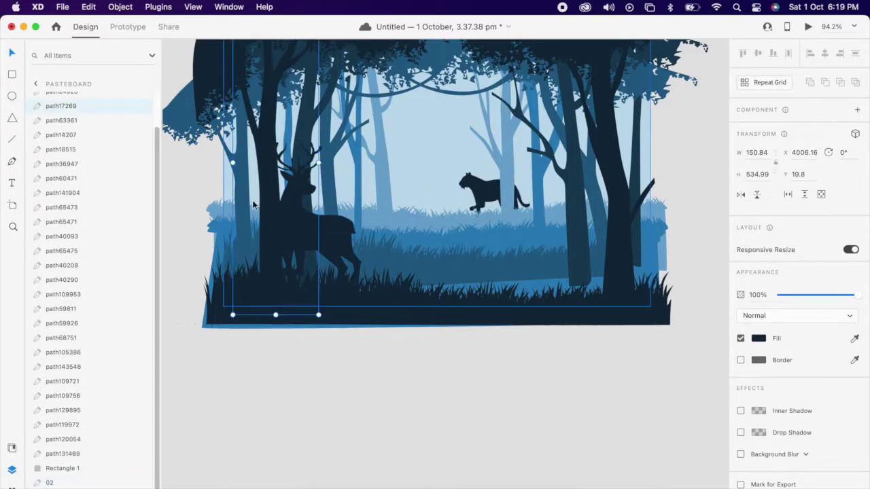
pyautogui.keyDown('shift'); pyautogui.click(239, 202); pyautogui.keyUp('shift')
pyautogui.press('super+shift+bracketright')
pyautogui.moveTo(302, 228)
pyautogui.mouseDown()
pyautogui.moveTo(266, 228)
pyautogui.moveTo(327, 227)
pyautogui.mouseUp()
pyautogui.click(295, 199)
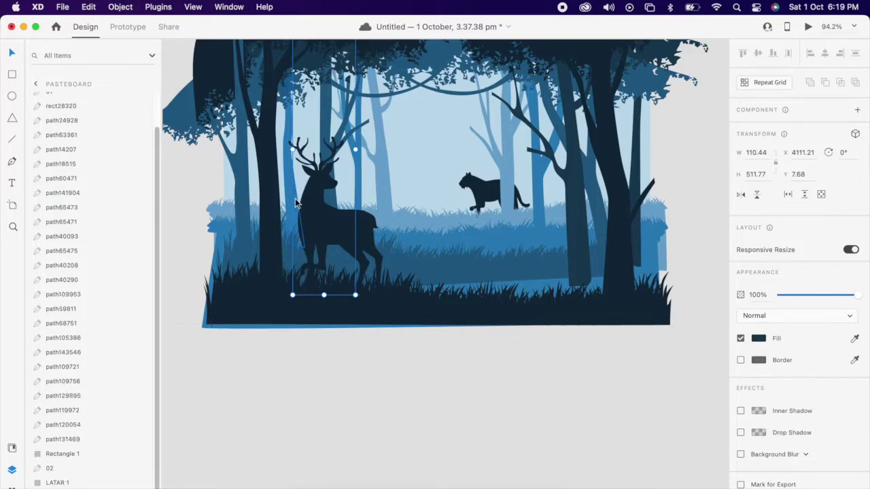
pyautogui.click(348, 219)
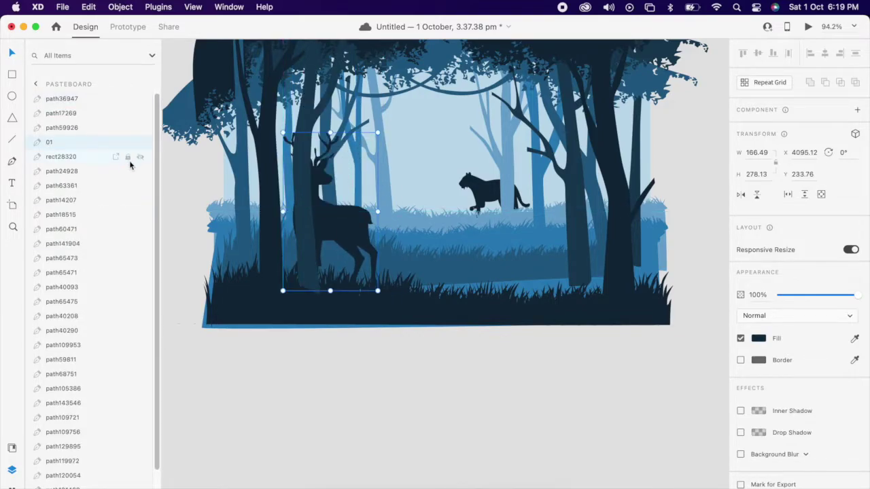
pyautogui.moveTo(64, 144); pyautogui.dragTo(64, 128)
# Lower the tiger toward the meadow grass.
pyautogui.scroll(-3, 429, 331)
pyautogui.scroll(4, 429, 330)
pyautogui.click(487, 288)
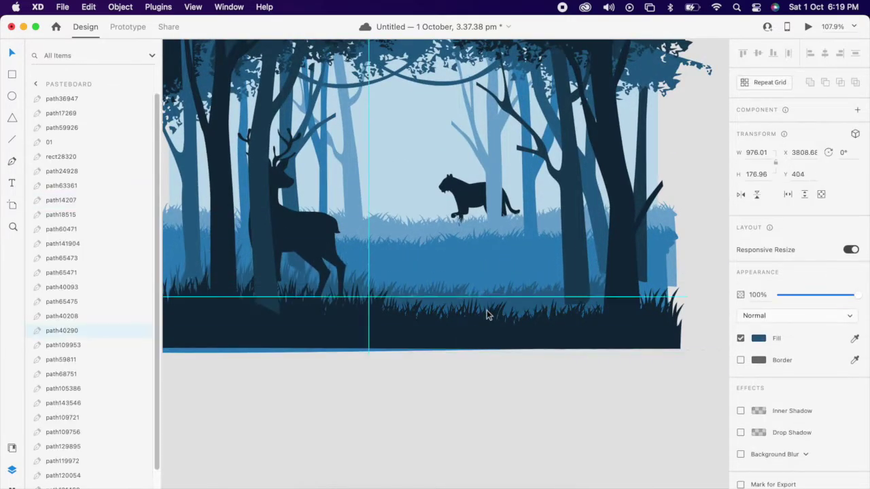
pyautogui.click(506, 265)
pyautogui.click(480, 235)
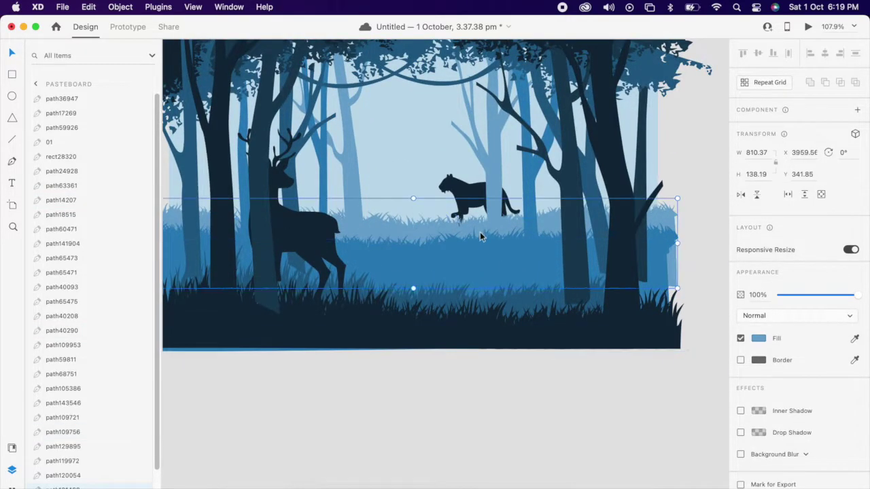
pyautogui.moveTo(467, 204); pyautogui.dragTo(466, 225)
# Reshape the wide and mid-ground grass bands so they cover the tiger's feet.
pyautogui.click(483, 291)
pyautogui.moveTo(489, 273); pyautogui.dragTo(495, 287)
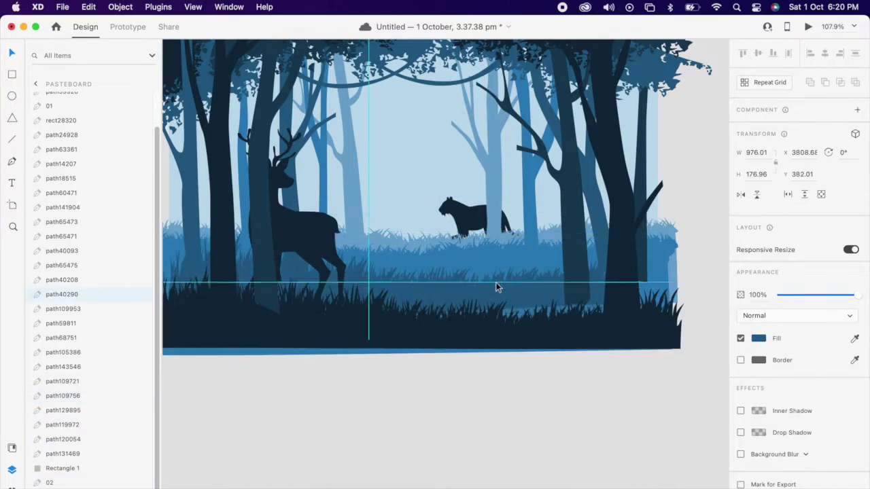
pyautogui.moveTo(502, 335); pyautogui.dragTo(502, 317)
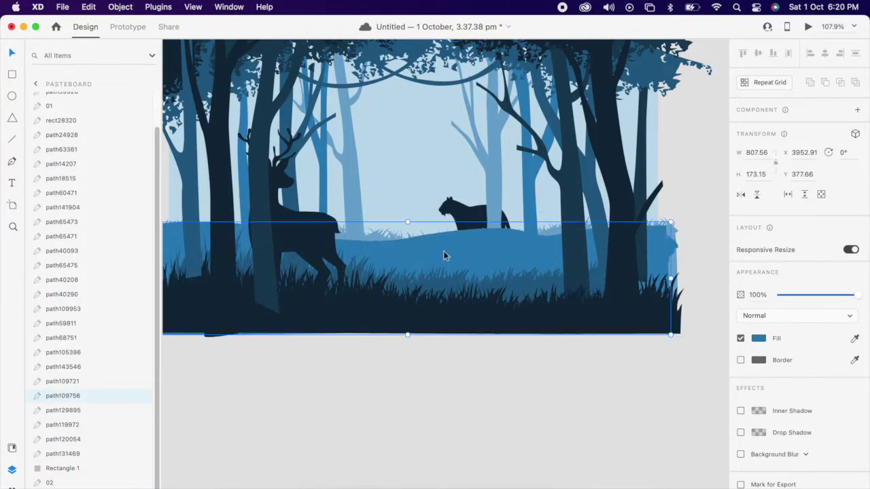
pyautogui.moveTo(407, 221)
pyautogui.mouseDown()
pyautogui.moveTo(407, 244)
pyautogui.moveTo(408, 229)
pyautogui.mouseUp()
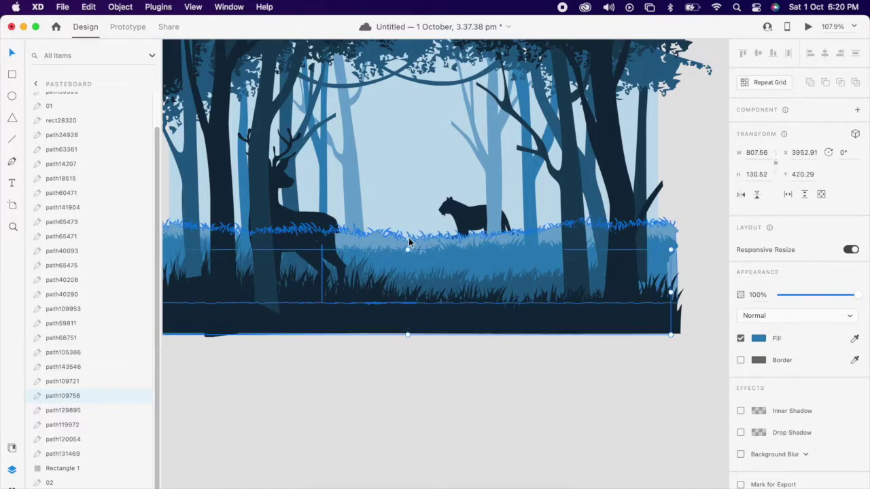
pyautogui.moveTo(462, 225); pyautogui.dragTo(462, 229)
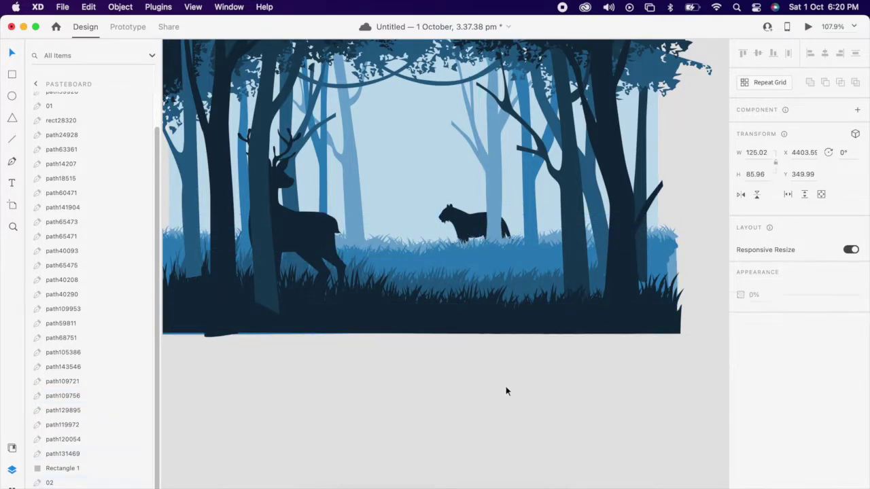
pyautogui.click(507, 390)
pyautogui.scroll(-3, 436, 372)
# Create a '01' text and a copy below the artwork reworded to 'Chapter'.
pyautogui.press('t')
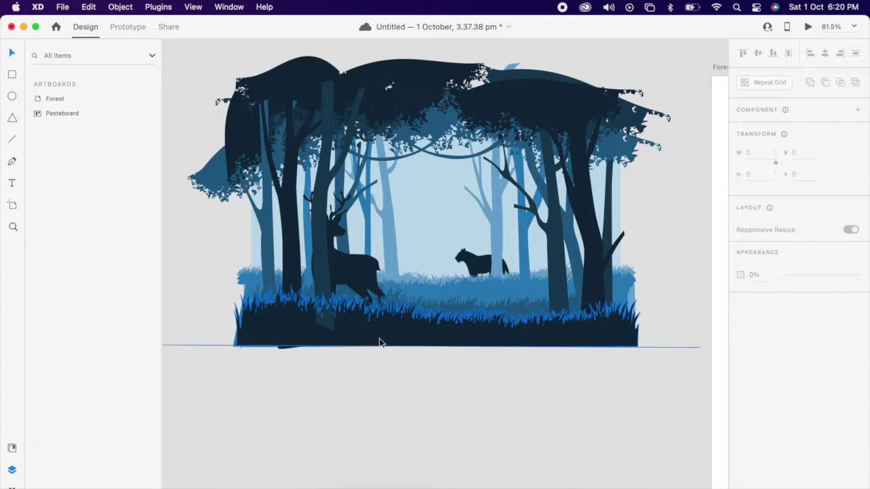
pyautogui.click(405, 260)
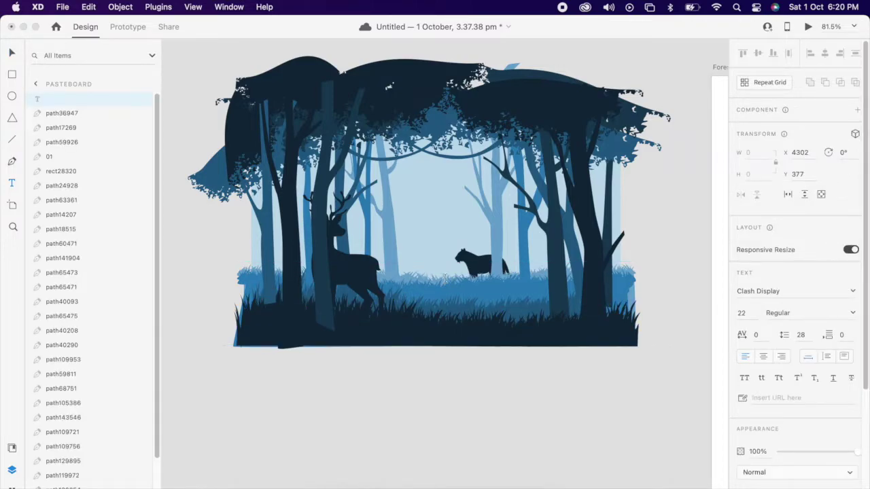
pyautogui.write('01')
pyautogui.press('Escape')
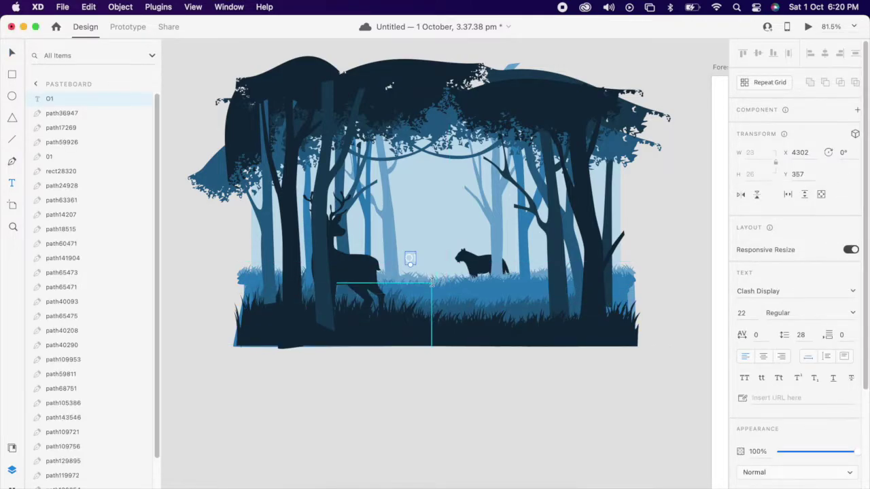
pyautogui.moveTo(421, 277); pyautogui.dragTo(422, 408)
pyautogui.doubleClick(423, 412)
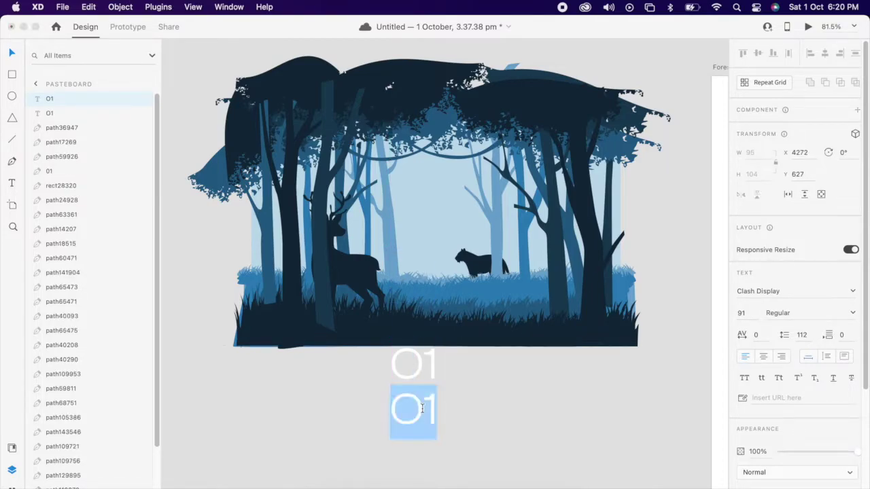
pyautogui.write('chaer')
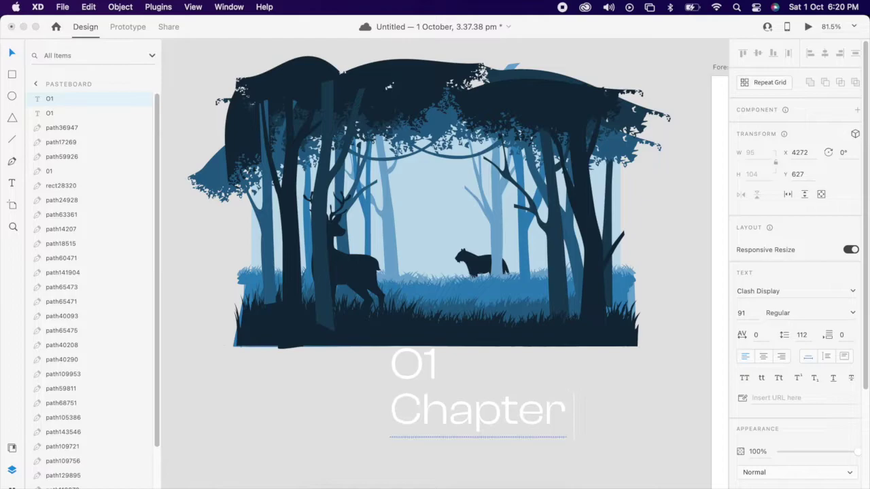
pyautogui.press('Escape')
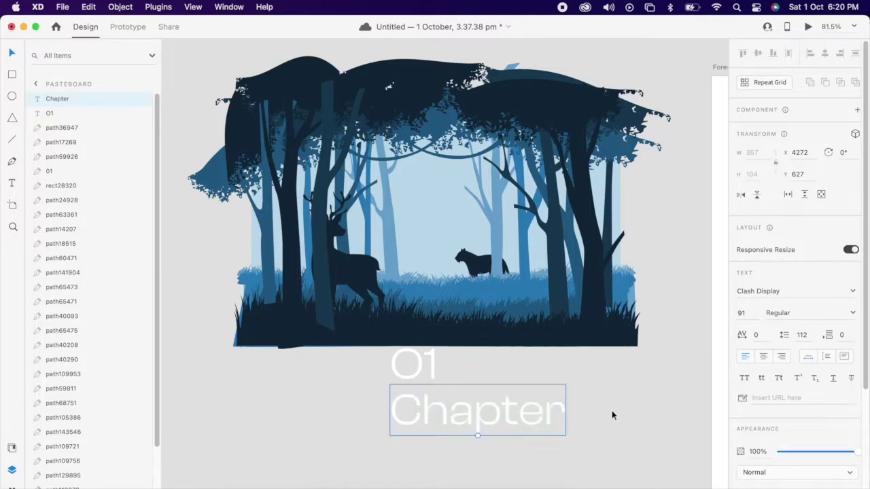
# Set both title texts to Bold and all uppercase.
pyautogui.keyDown('shift'); pyautogui.click(416, 365); pyautogui.keyUp('shift')
pyautogui.click(852, 312)
pyautogui.click(787, 376)
pyautogui.click(745, 378)
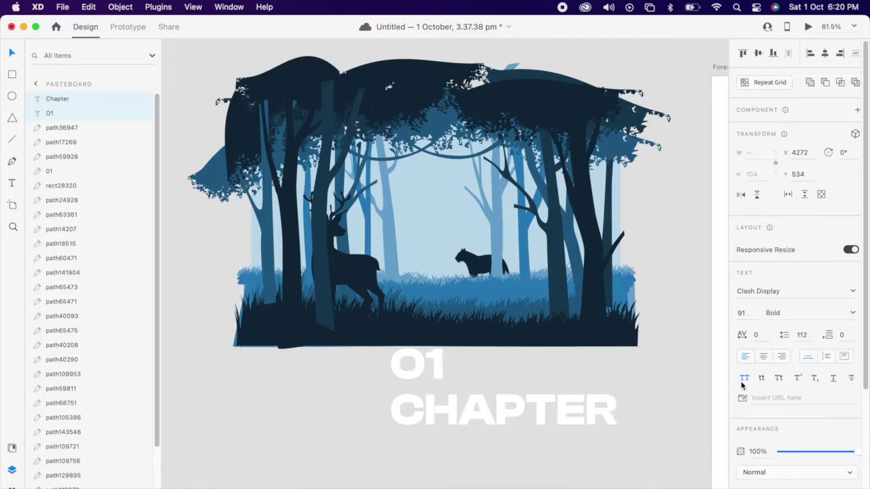
pyautogui.click(520, 459)
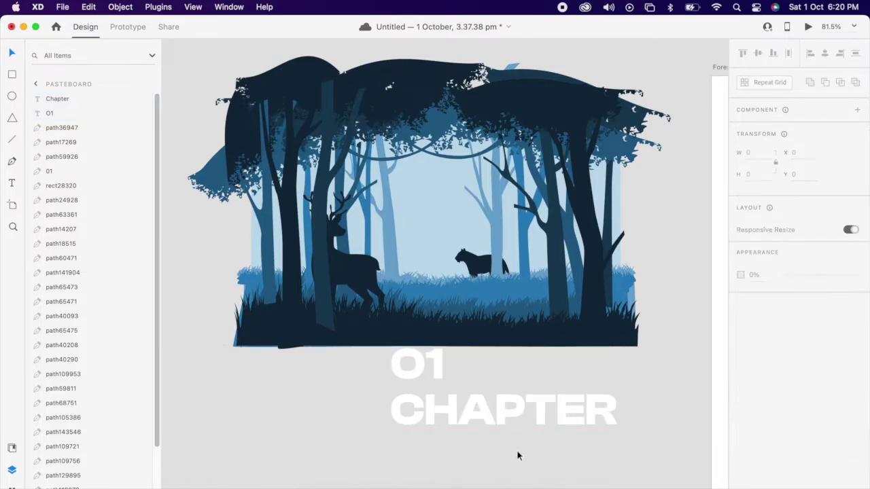
# Enlarge the 01 number above CHAPTER and move the title block down and left.
pyautogui.click(430, 378)
pyautogui.moveTo(416, 390); pyautogui.dragTo(413, 413)
pyautogui.moveTo(435, 380); pyautogui.dragTo(451, 367)
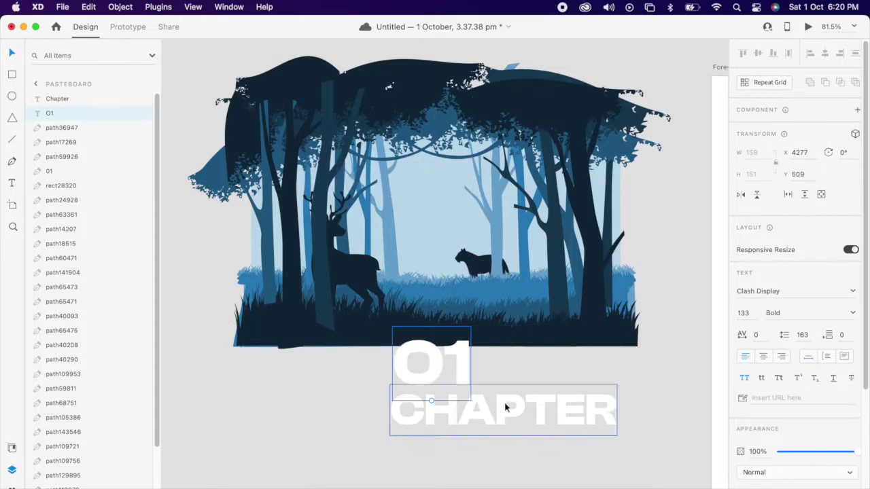
pyautogui.keyDown('shift'); pyautogui.click(475, 406); pyautogui.keyUp('shift')
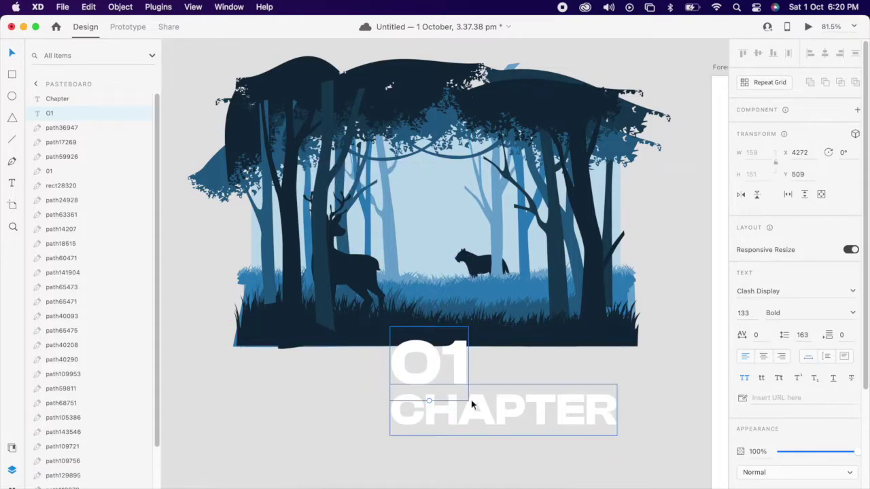
pyautogui.scroll(-2, 478, 407)
pyautogui.moveTo(495, 355); pyautogui.dragTo(478, 407)
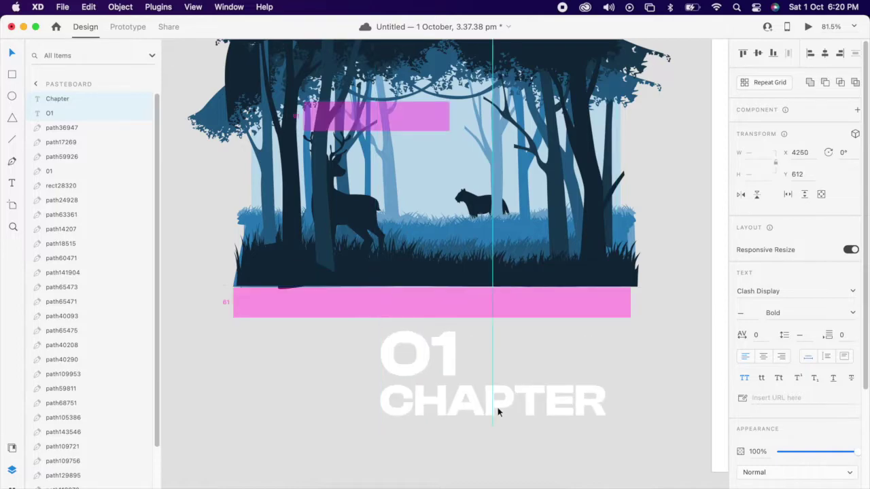
pyautogui.scroll(-3, 482, 394)
pyautogui.scroll(-2, 482, 395)
# Duplicate the title below, change its number to 2, and select all four title texts.
pyautogui.moveTo(482, 324); pyautogui.dragTo(484, 410)
pyautogui.doubleClick(437, 367)
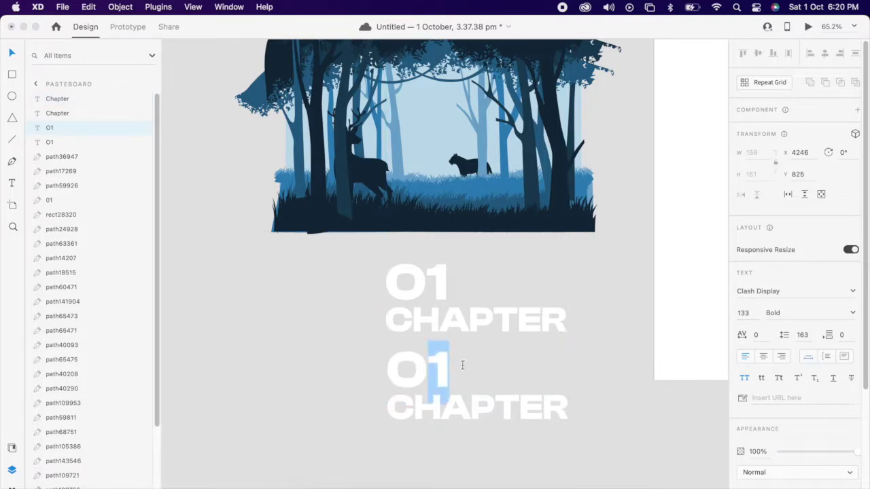
pyautogui.write('2')
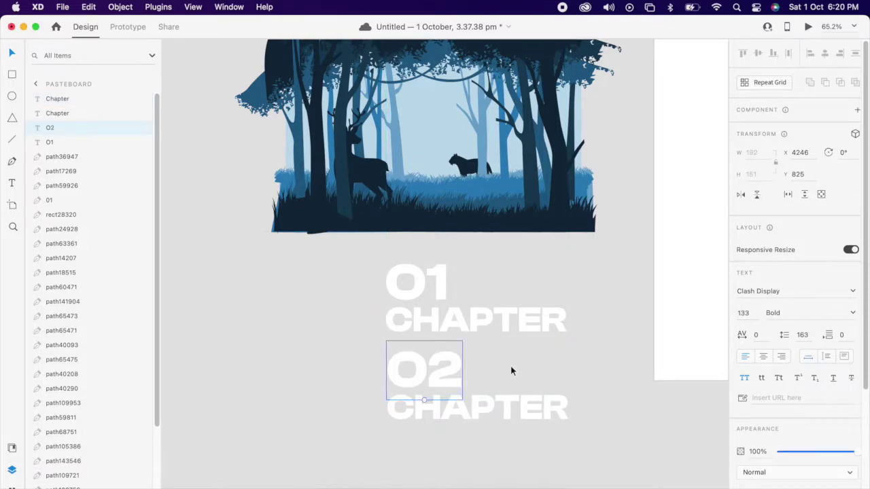
pyautogui.click(512, 370)
pyautogui.moveTo(365, 370); pyautogui.dragTo(462, 412)
pyautogui.moveTo(348, 268); pyautogui.dragTo(483, 469)
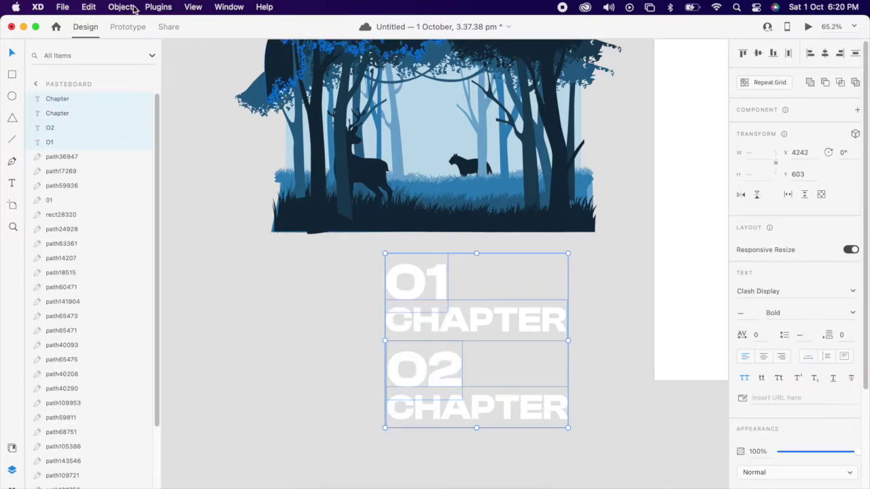
pyautogui.click(134, 8)
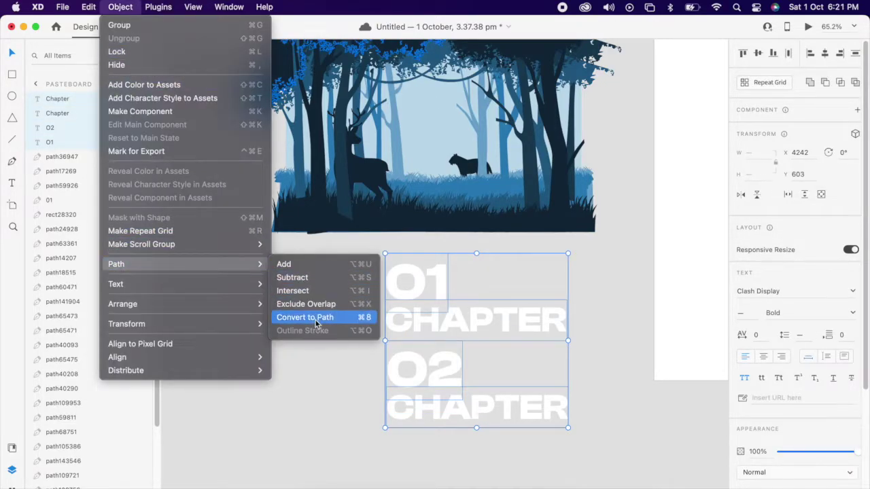
# Convert the titles to vector paths and group the 01 CHAPTER paths.
pyautogui.click(327, 317)
pyautogui.moveTo(351, 280); pyautogui.dragTo(443, 324)
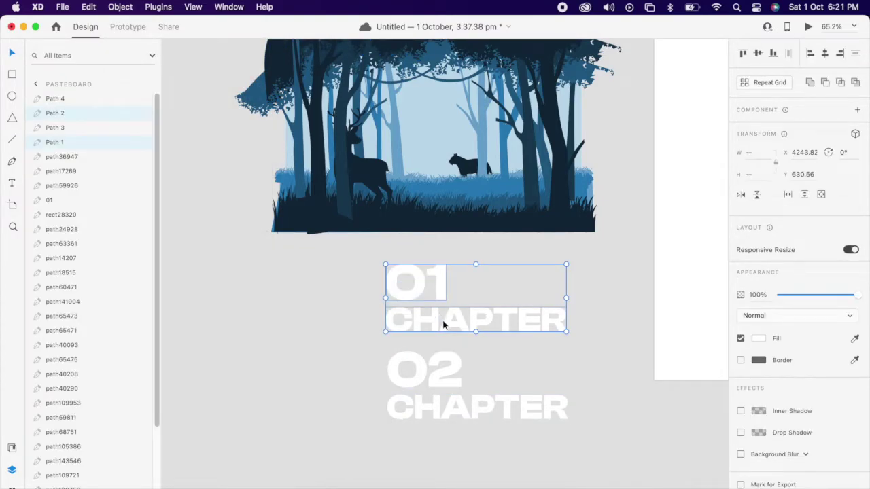
pyautogui.rightClick(443, 325)
pyautogui.click(466, 317)
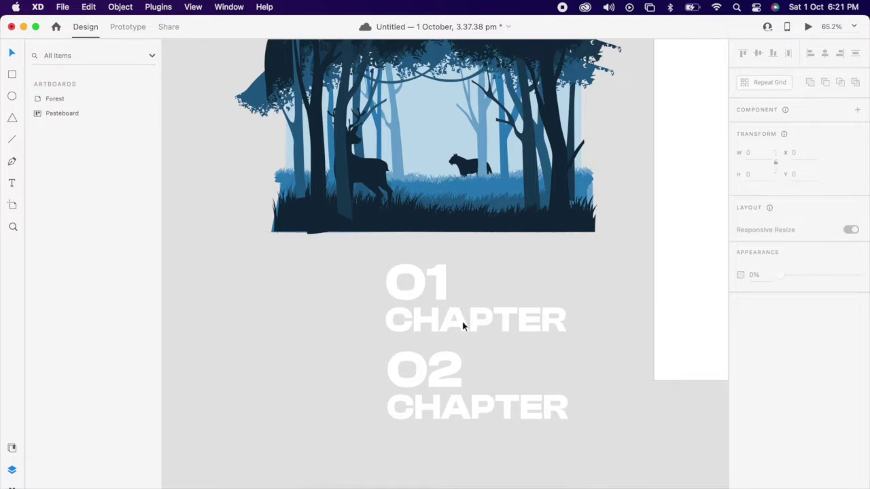
pyautogui.click(462, 327)
pyautogui.rightClick(452, 323)
pyautogui.click(492, 351)
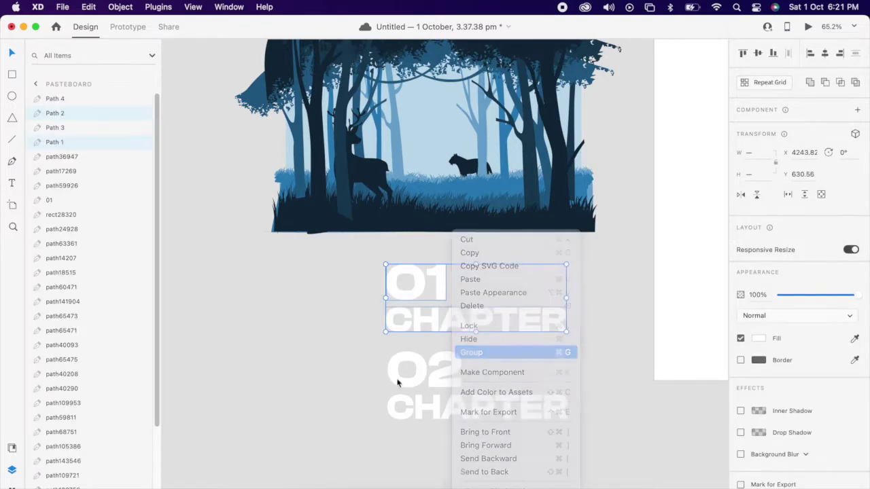
# Group the 02 CHAPTER paths and move 01 CHAPTER onto the forest illustration.
pyautogui.moveTo(364, 350); pyautogui.dragTo(446, 384)
pyautogui.rightClick(447, 384)
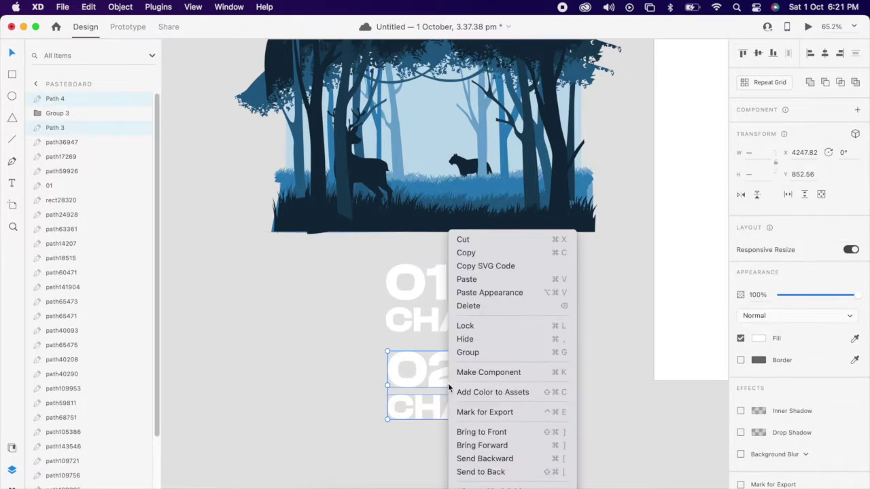
pyautogui.click(487, 351)
pyautogui.click(367, 335)
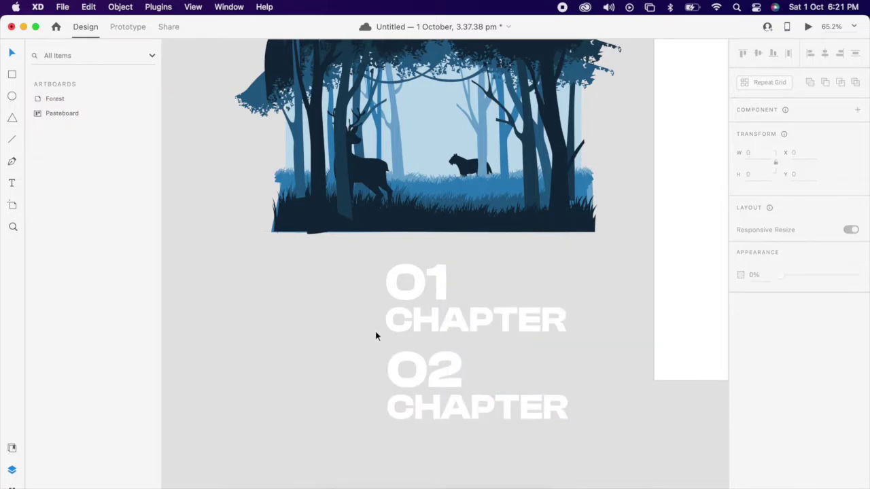
pyautogui.scroll(2, 408, 337)
pyautogui.moveTo(457, 354); pyautogui.dragTo(447, 226)
# Halve 01 CHAPTER, centre it over the grass, rename it '01 text', and tuck it behind the grass.
pyautogui.scroll(3, 397, 211)
pyautogui.click(422, 228)
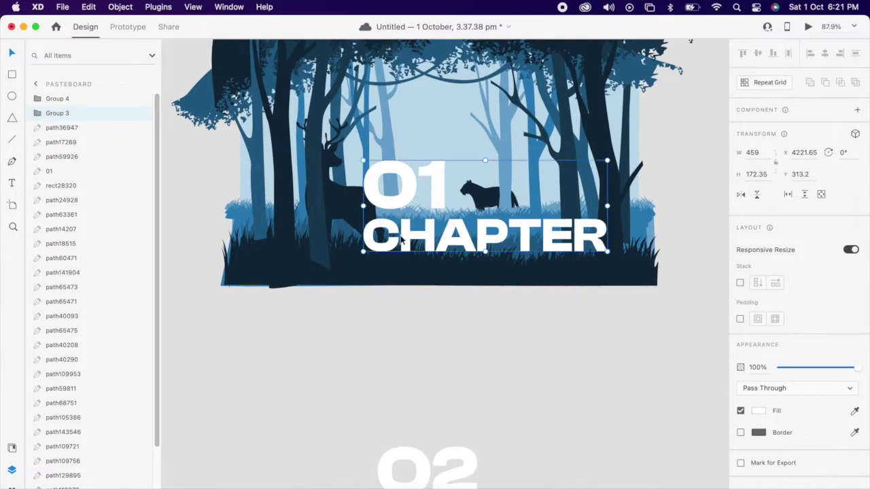
pyautogui.moveTo(607, 161); pyautogui.dragTo(477, 211)
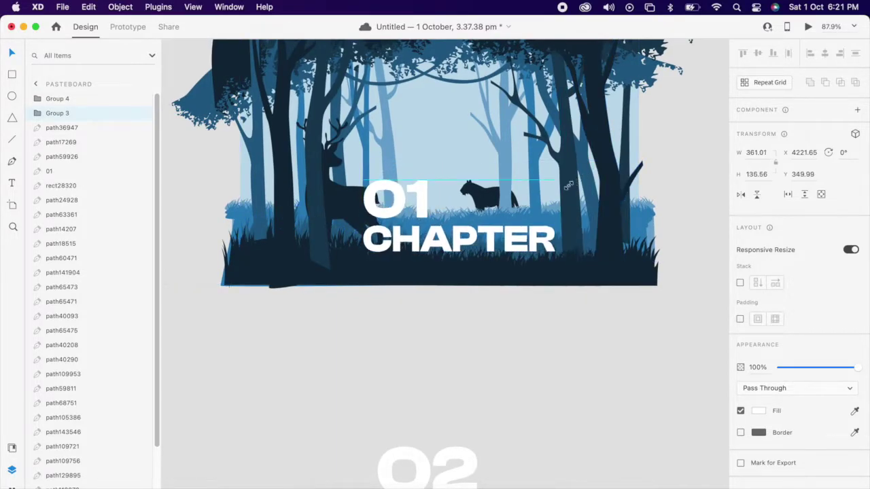
pyautogui.moveTo(451, 249); pyautogui.dragTo(479, 249)
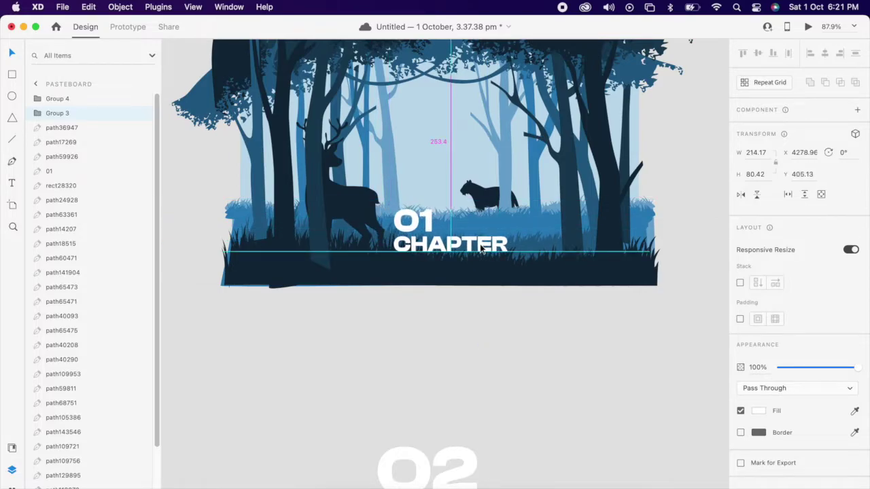
pyautogui.doubleClick(61, 114)
pyautogui.write('01 text')
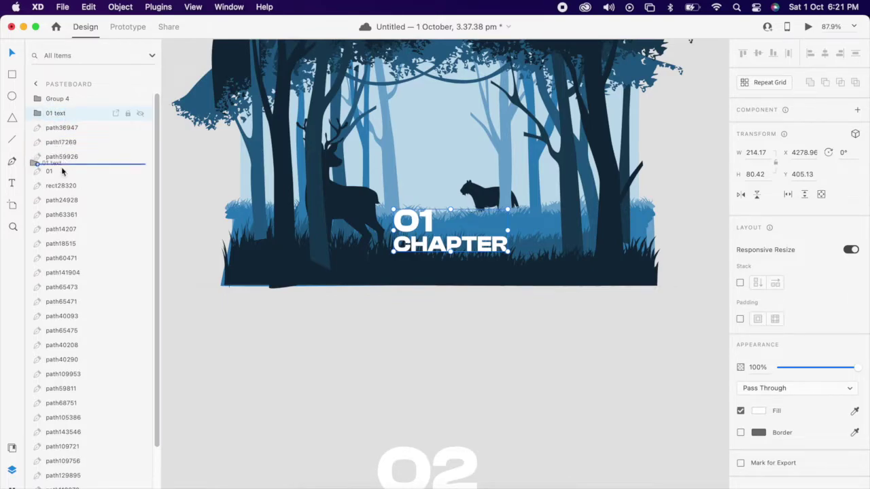
pyautogui.moveTo(66, 245); pyautogui.dragTo(66, 243)
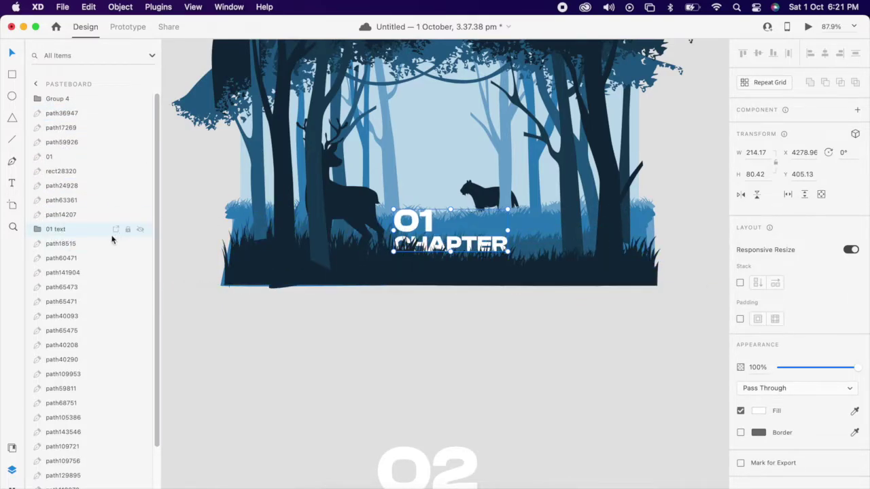
# Shrink 02 CHAPTER onto the scene, send it to the back, then enlarge and raise 01 text.
pyautogui.moveTo(415, 455); pyautogui.dragTo(412, 338)
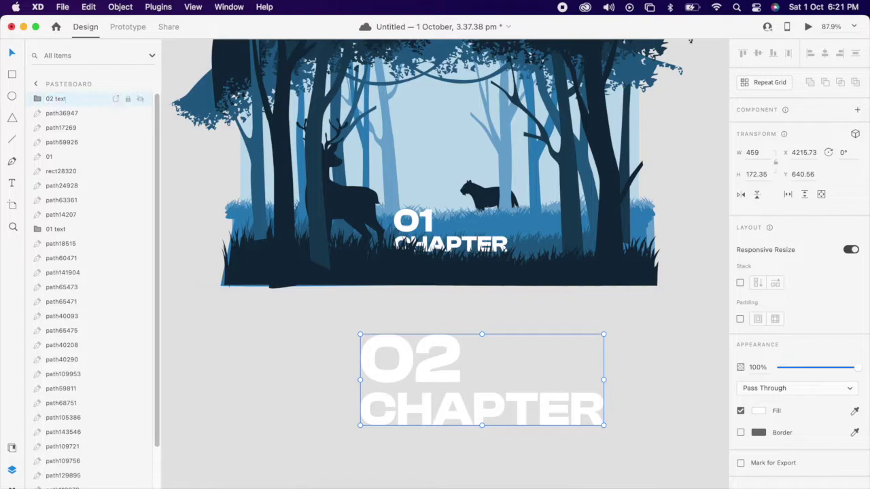
pyautogui.moveTo(603, 425); pyautogui.dragTo(535, 364)
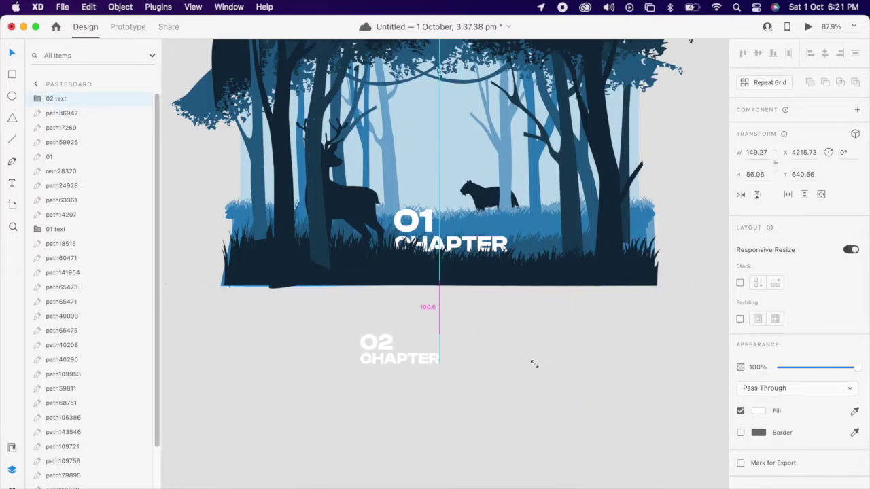
pyautogui.moveTo(386, 351)
pyautogui.mouseDown()
pyautogui.moveTo(448, 196)
pyautogui.moveTo(428, 197)
pyautogui.mouseUp()
pyautogui.press('super+shift+bracketleft')
pyautogui.moveTo(435, 227); pyautogui.dragTo(435, 204)
pyautogui.moveTo(507, 197)
pyautogui.mouseDown()
pyautogui.moveTo(534, 176)
pyautogui.moveTo(412, 224)
pyautogui.moveTo(457, 259)
pyautogui.mouseUp()
pyautogui.click(448, 270)
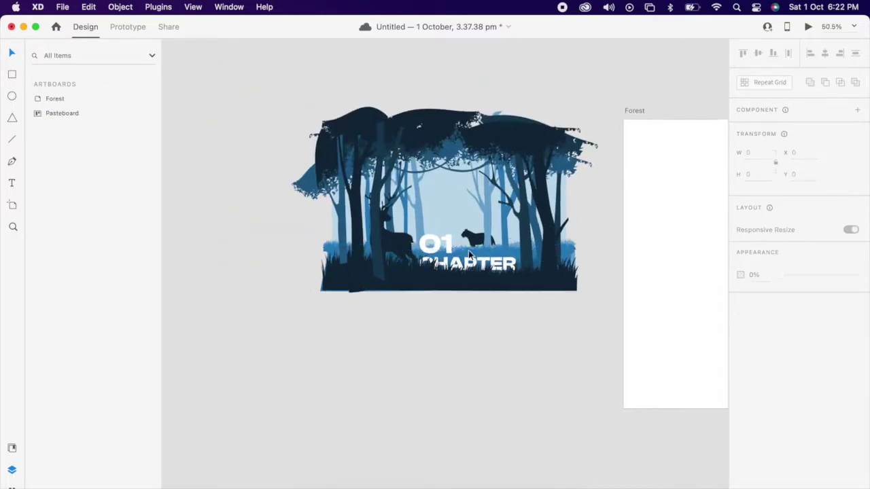
# Nudge the tiger left and group all the forest scene parts together.
pyautogui.moveTo(493, 245); pyautogui.dragTo(476, 243)
pyautogui.click(508, 223)
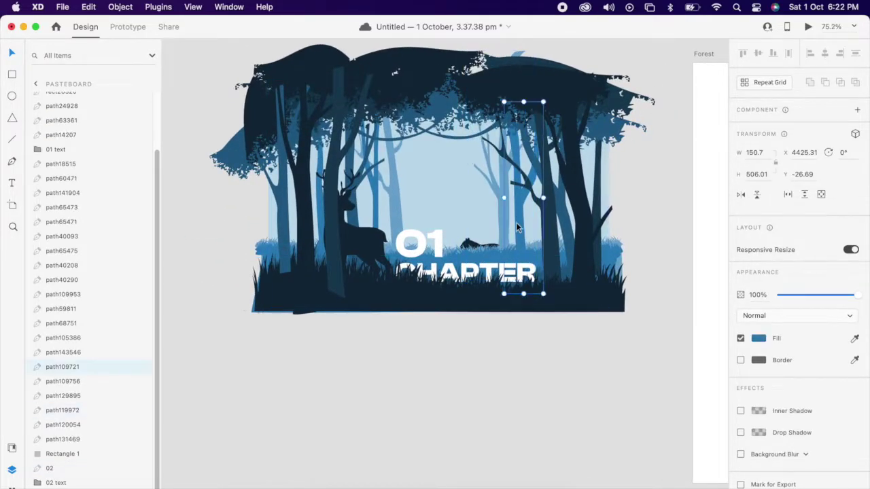
pyautogui.click(437, 252)
pyautogui.scroll(-3, 495, 311)
pyautogui.moveTo(301, 125); pyautogui.dragTo(579, 379)
pyautogui.rightClick(521, 310)
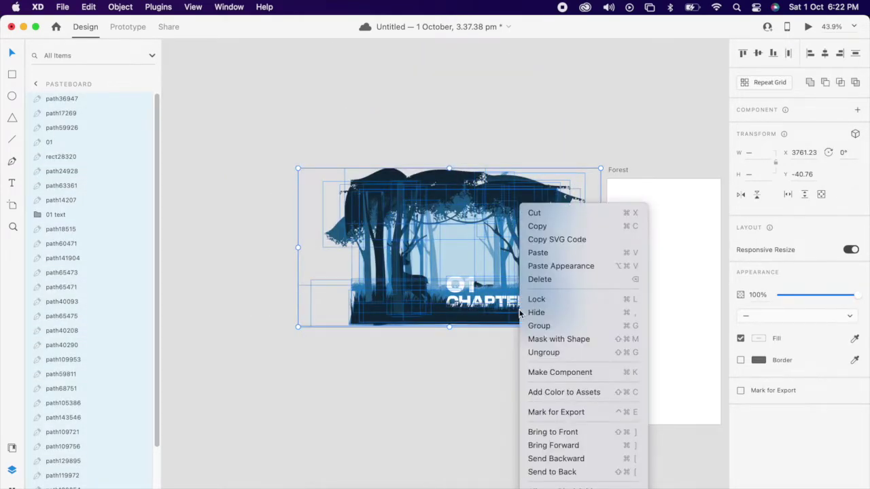
pyautogui.click(550, 326)
pyautogui.click(487, 348)
# Fill the Forest artboard with the image's dark navy and centre the forest group horizontally on it.
pyautogui.hscroll(5, 487, 348)
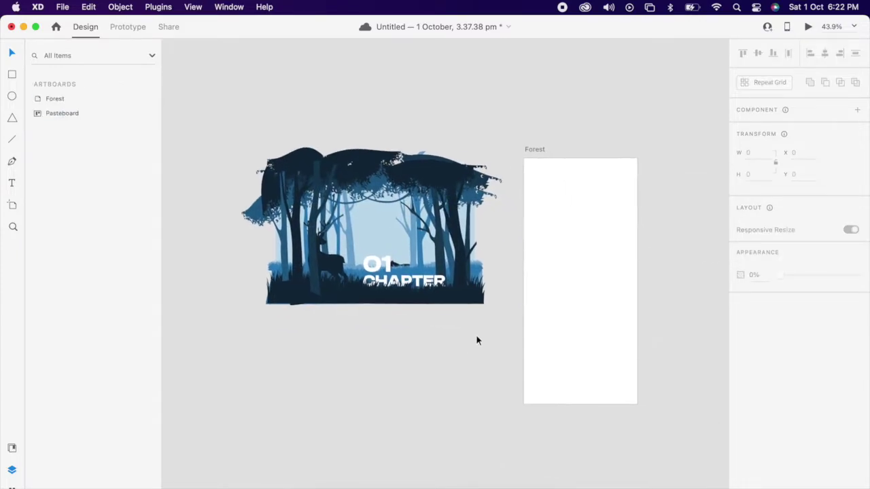
pyautogui.click(542, 314)
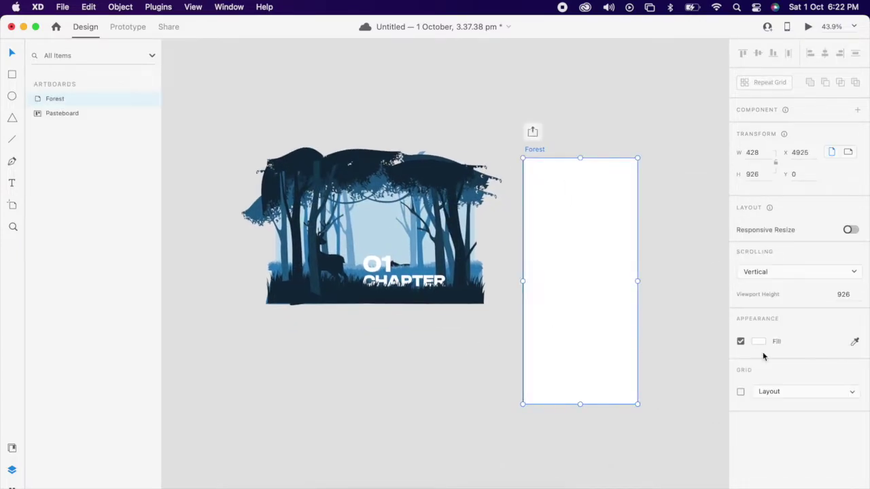
pyautogui.click(855, 344)
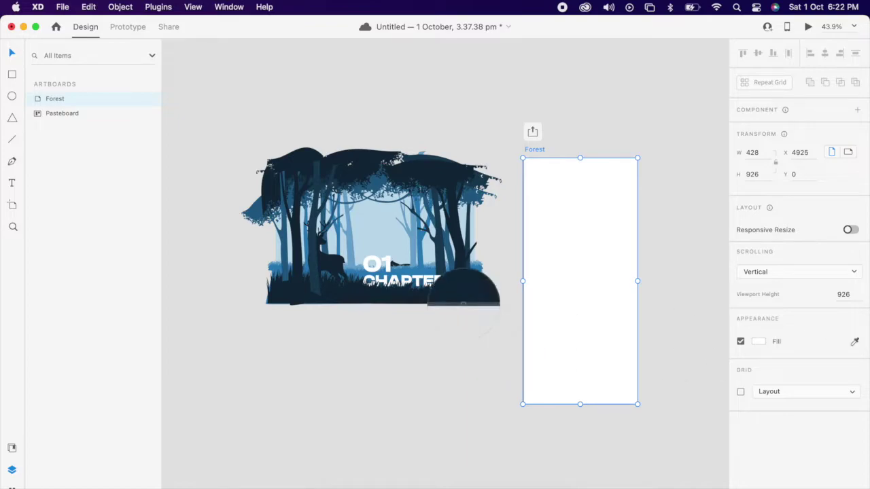
pyautogui.click(463, 300)
pyautogui.moveTo(447, 301); pyautogui.dragTo(570, 299)
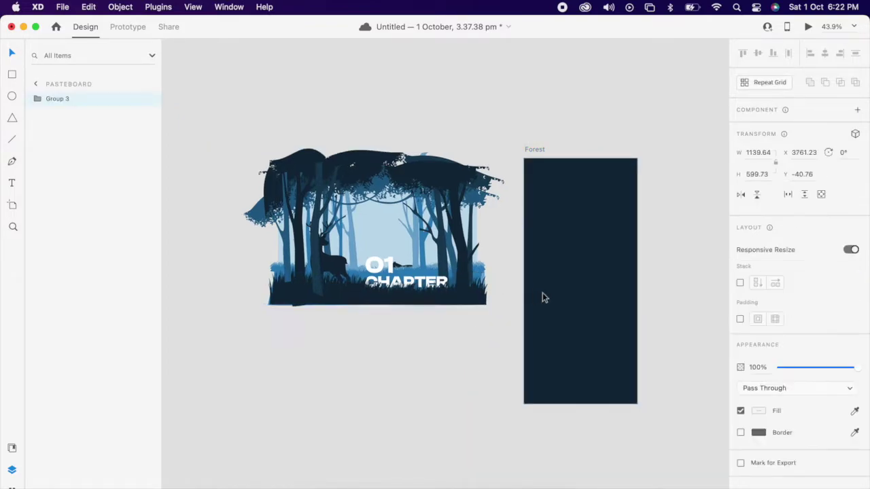
pyautogui.click(825, 53)
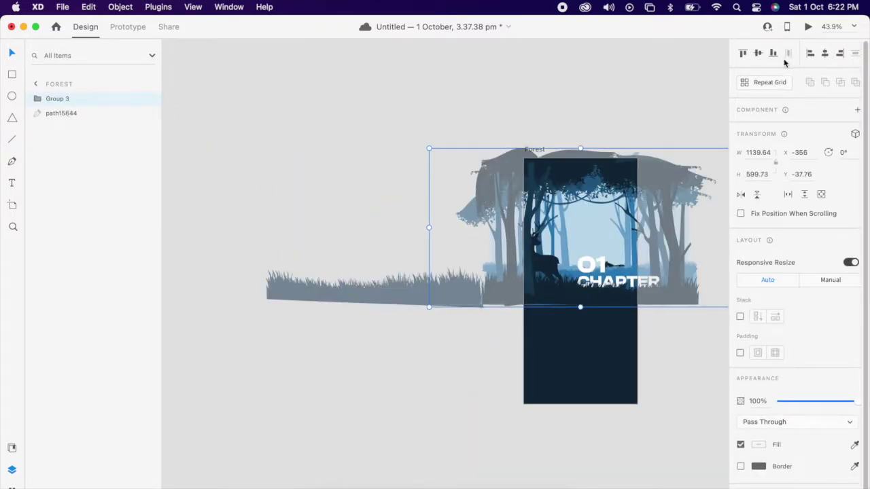
pyautogui.click(650, 74)
# Shift the 01 CHAPTER title further left within the forest illustration.
pyautogui.scroll(2, 507, 320)
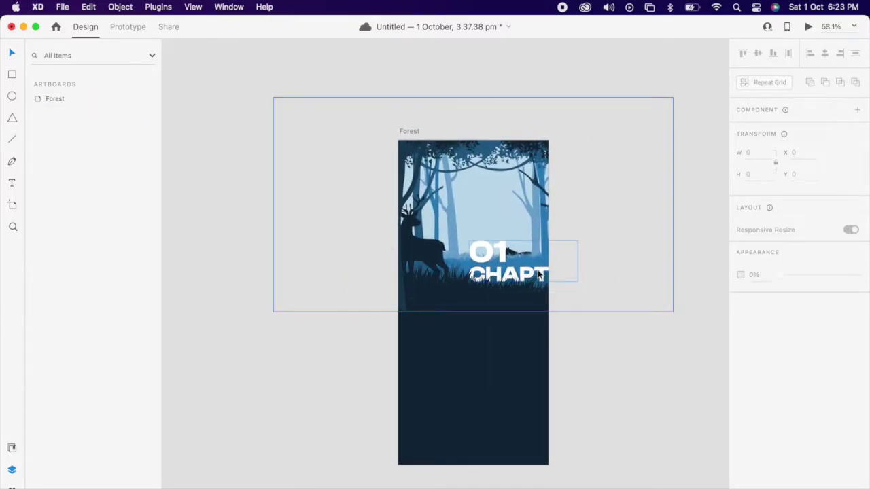
pyautogui.doubleClick(540, 272)
pyautogui.moveTo(537, 274); pyautogui.dragTo(505, 272)
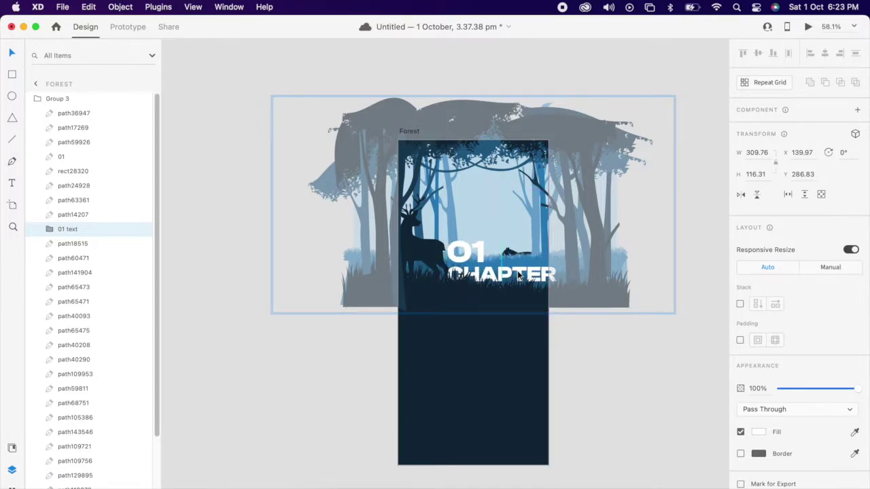
pyautogui.click(600, 356)
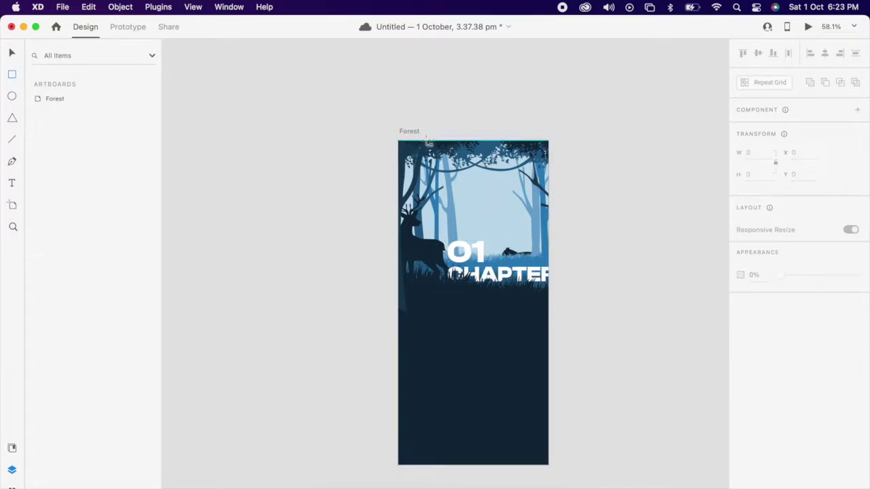
# Mask the forest illustration with a 428 × 463 rectangle covering the artboard's top.
pyautogui.moveTo(399, 141); pyautogui.dragTo(546, 303)
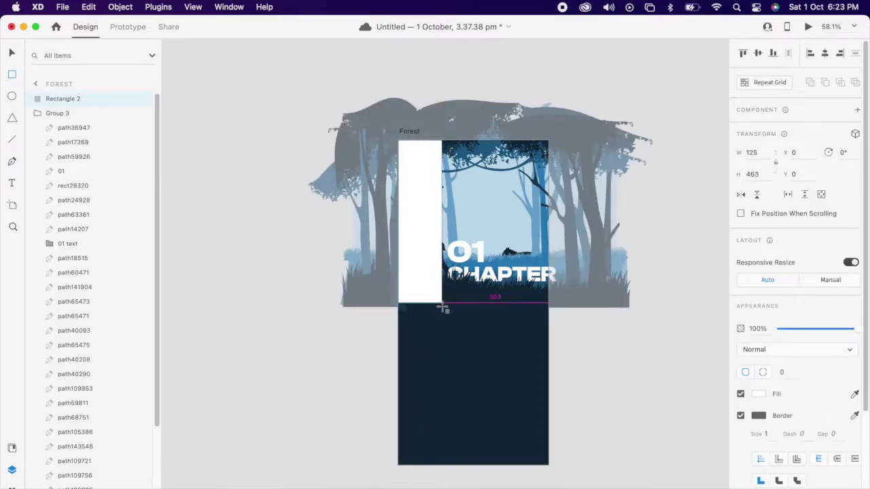
pyautogui.keyDown('shift'); pyautogui.click(575, 295); pyautogui.keyUp('shift')
pyautogui.rightClick(575, 295)
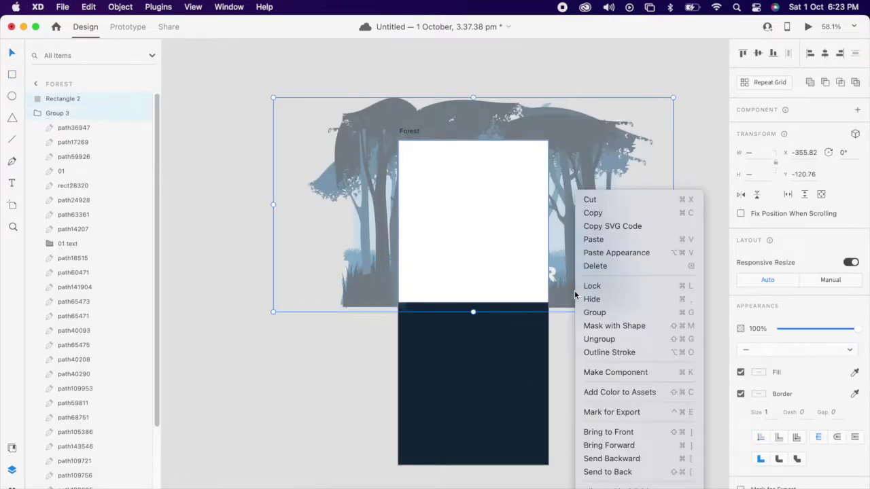
pyautogui.click(612, 326)
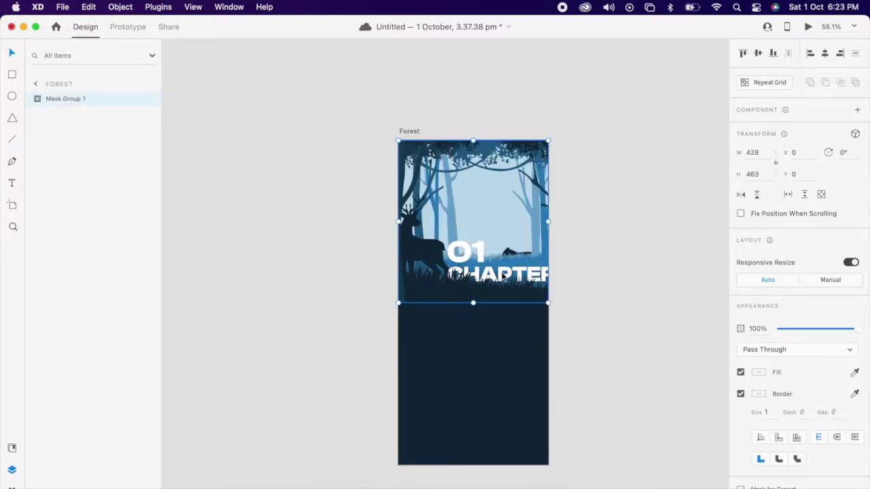
pyautogui.click(571, 297)
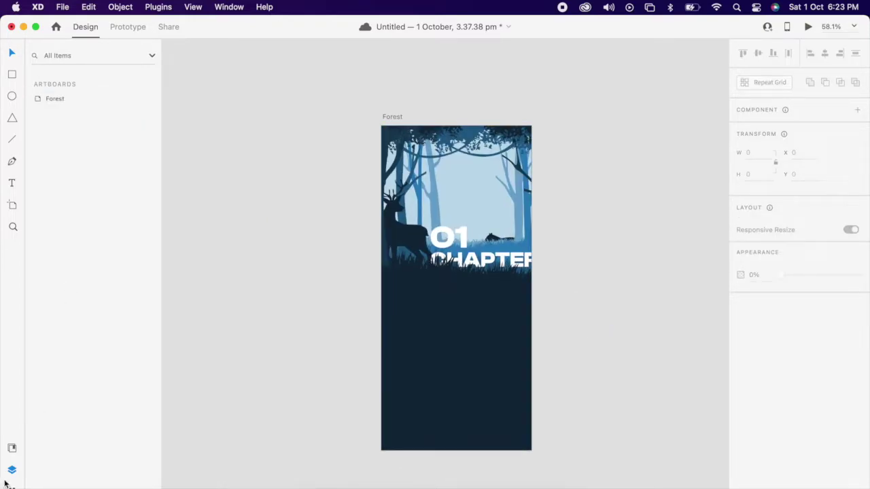
# Drag the story component from Assets onto the Forest artboard and centre it horizontally.
pyautogui.click(20, 445)
pyautogui.moveTo(79, 196); pyautogui.dragTo(226, 232)
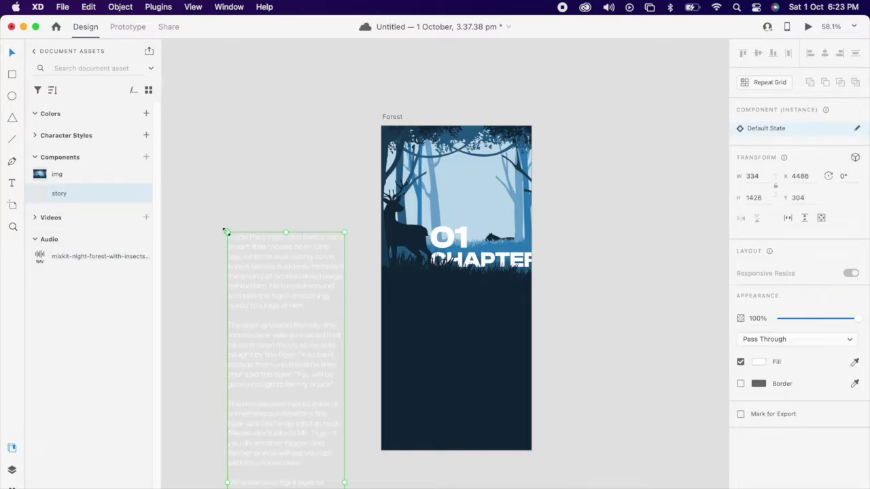
pyautogui.moveTo(283, 272); pyautogui.dragTo(451, 335)
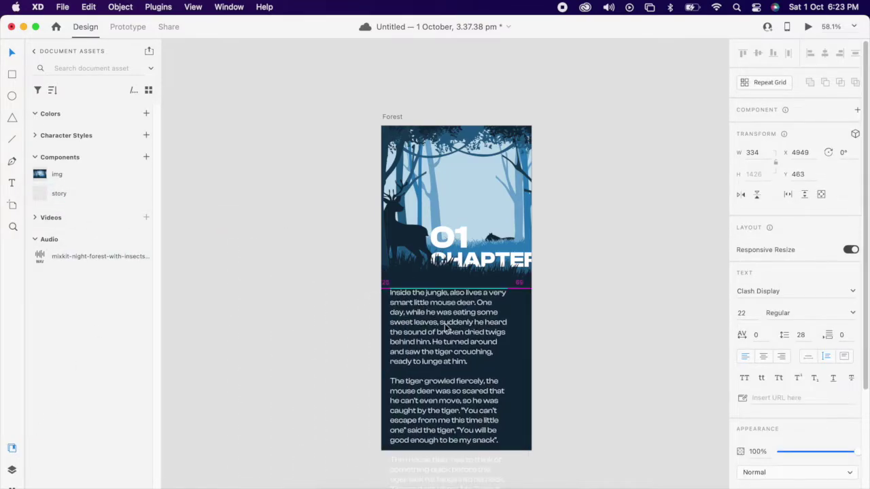
pyautogui.click(825, 53)
pyautogui.click(625, 236)
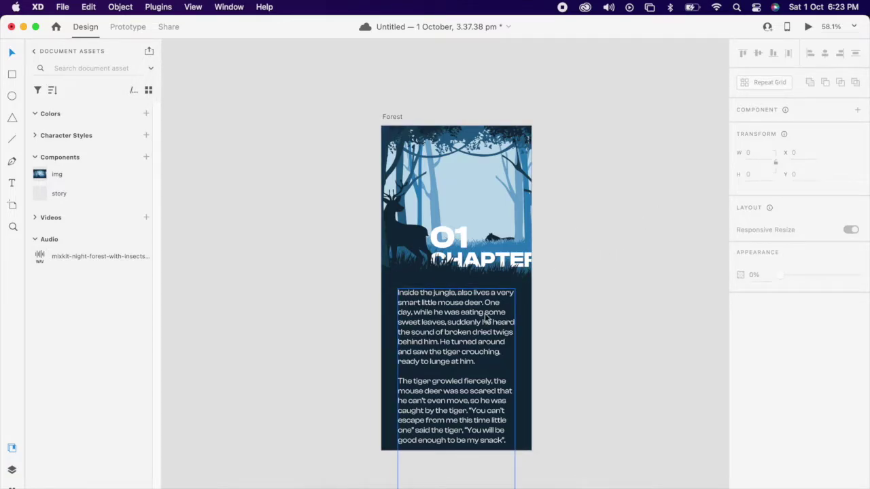
# Nudge the story text slightly further down below the forest header.
pyautogui.click(506, 300)
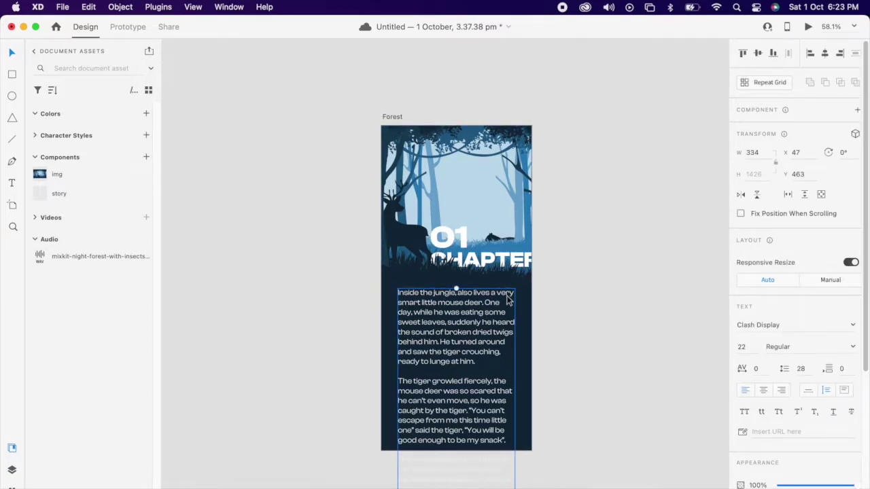
pyautogui.scroll(-3, 500, 277)
pyautogui.scroll(3, 500, 277)
pyautogui.scroll(-3, 494, 281)
pyautogui.scroll(3, 495, 281)
pyautogui.scroll(-2, 583, 297)
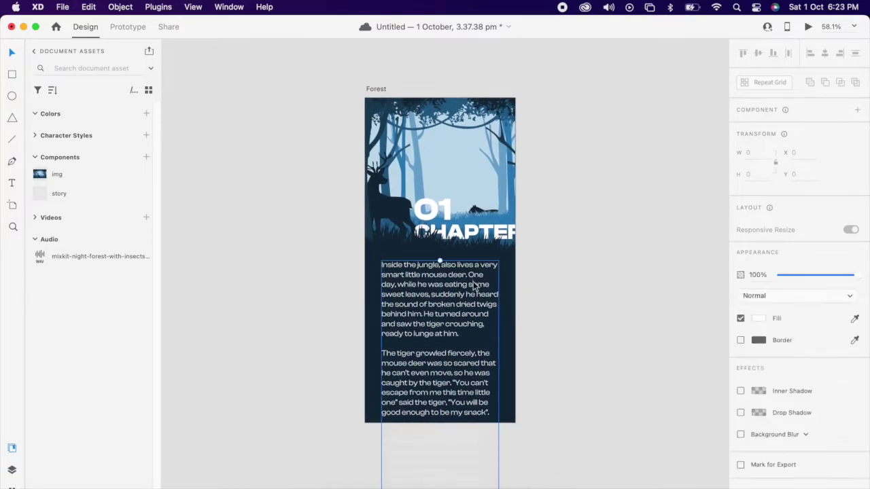
pyautogui.moveTo(473, 281); pyautogui.dragTo(474, 289)
# Add a 72 pt '01' heading on its own line at the start of the story.
pyautogui.press('Return')
pyautogui.press('Left')
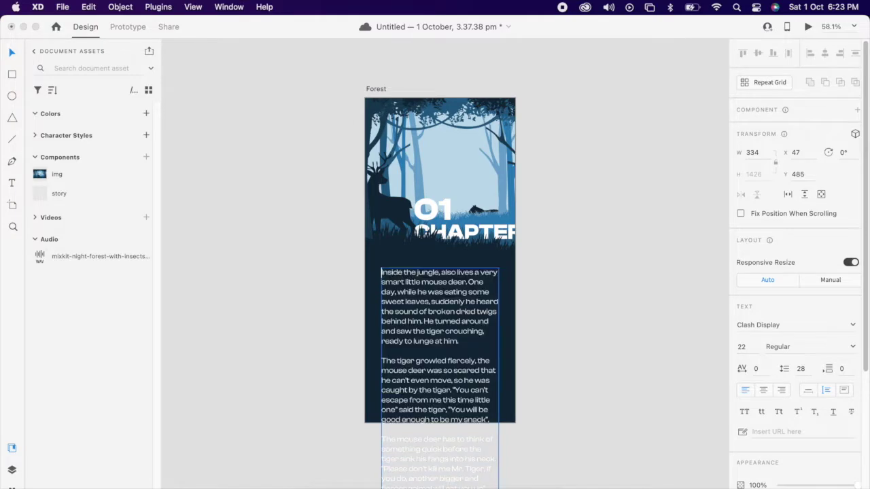
pyautogui.write('01')
pyautogui.press('Return')
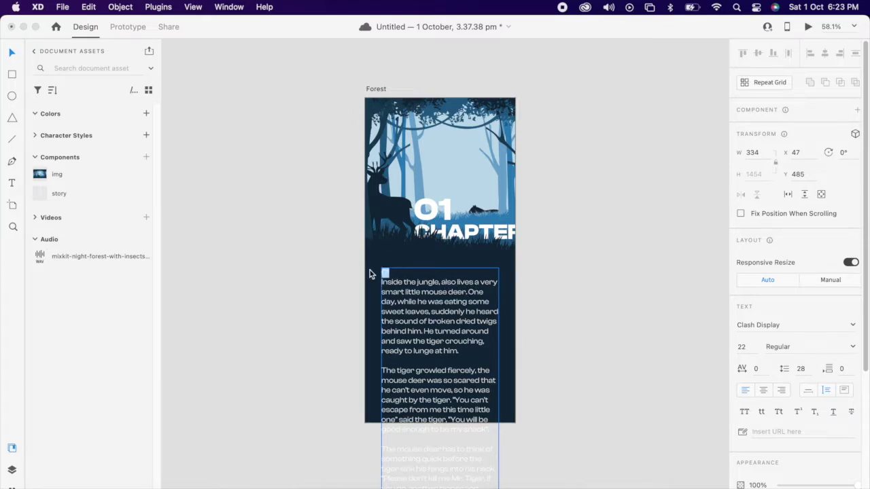
pyautogui.click(742, 347)
pyautogui.write('72')
pyautogui.click(592, 306)
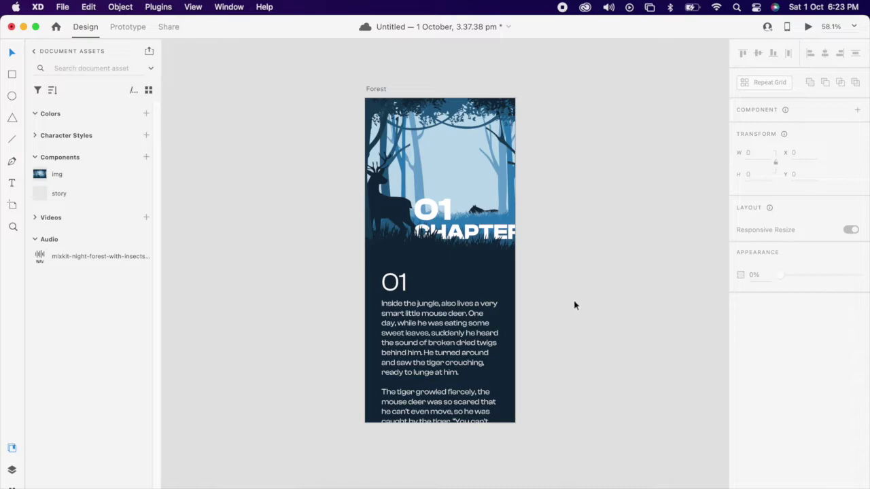
# Insert a 72 pt '02' heading line after the mouse deer's reply and adjust its spacing.
pyautogui.scroll(-5, 489, 354)
pyautogui.click(450, 199)
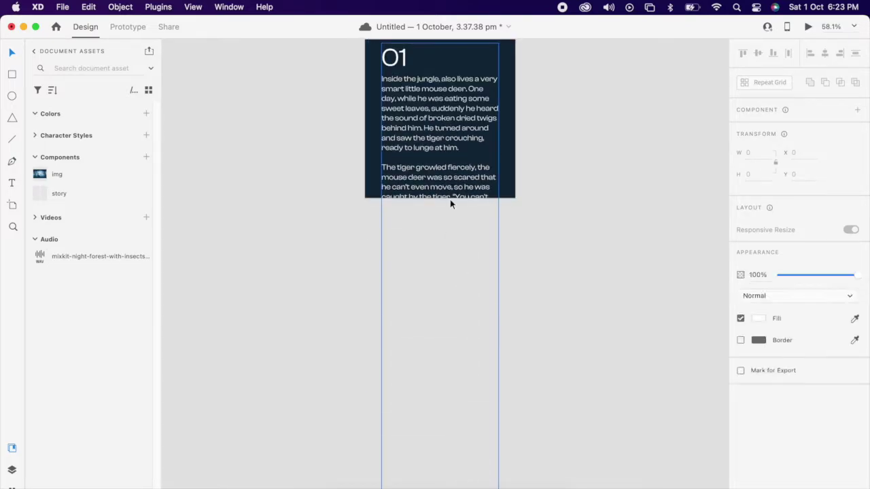
pyautogui.doubleClick(450, 199)
pyautogui.click(386, 316)
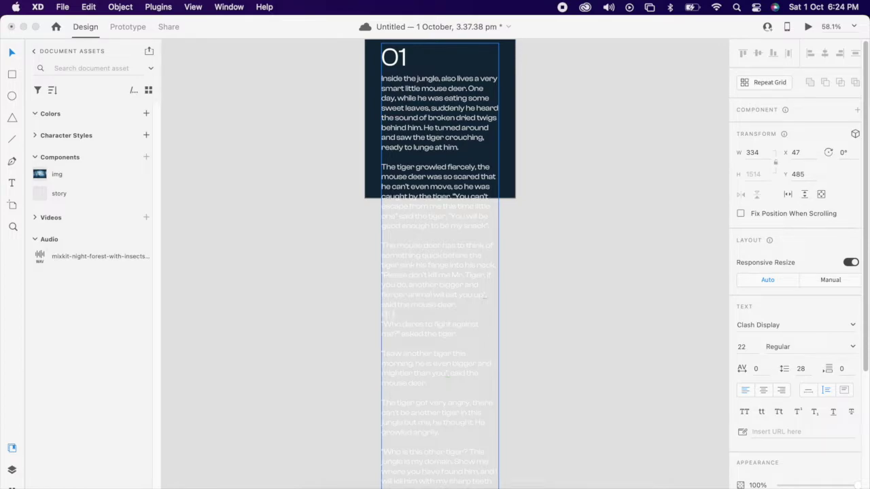
pyautogui.press('Return')
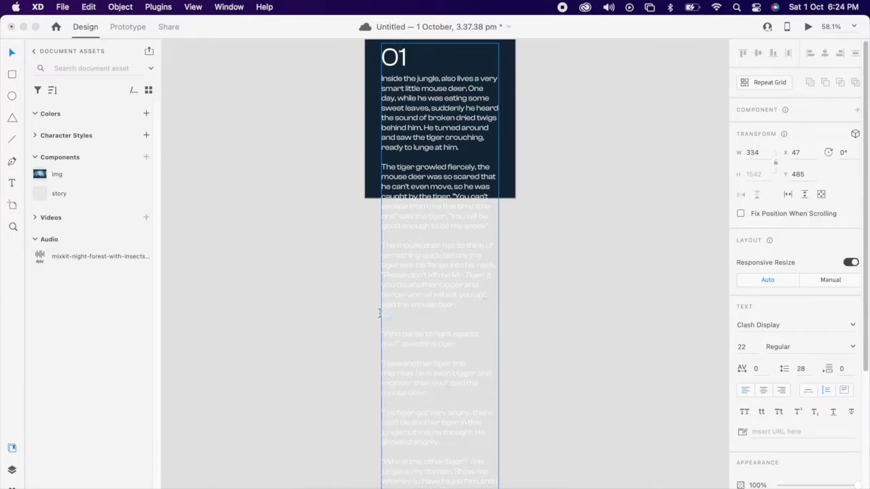
pyautogui.write('02')
pyautogui.click(750, 348)
pyautogui.write('72')
pyautogui.press('Return')
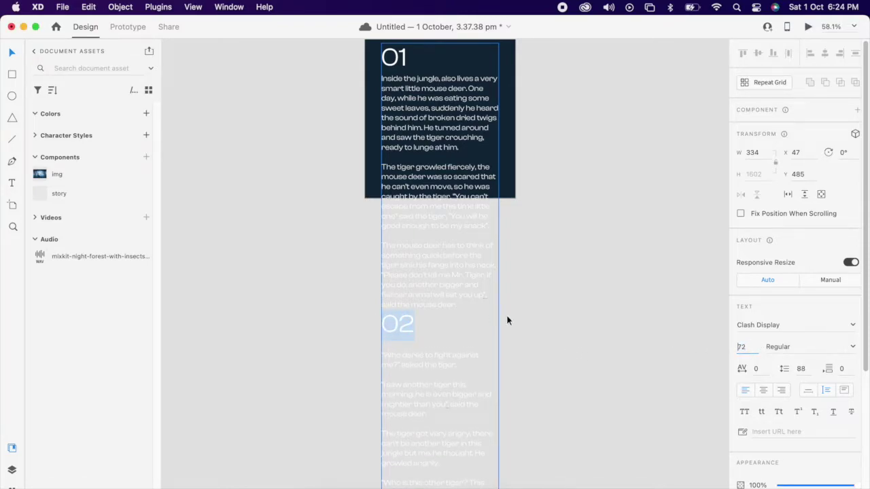
pyautogui.press('Return')
pyautogui.press('BackSpace')
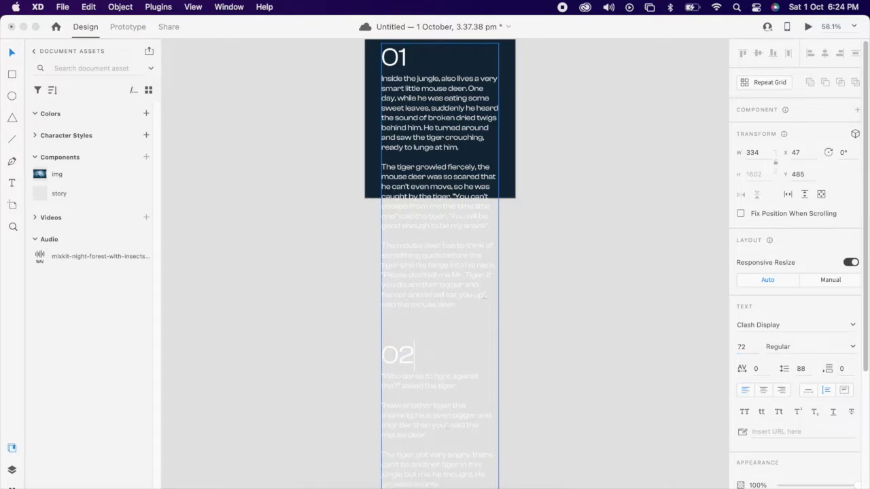
pyautogui.click(588, 276)
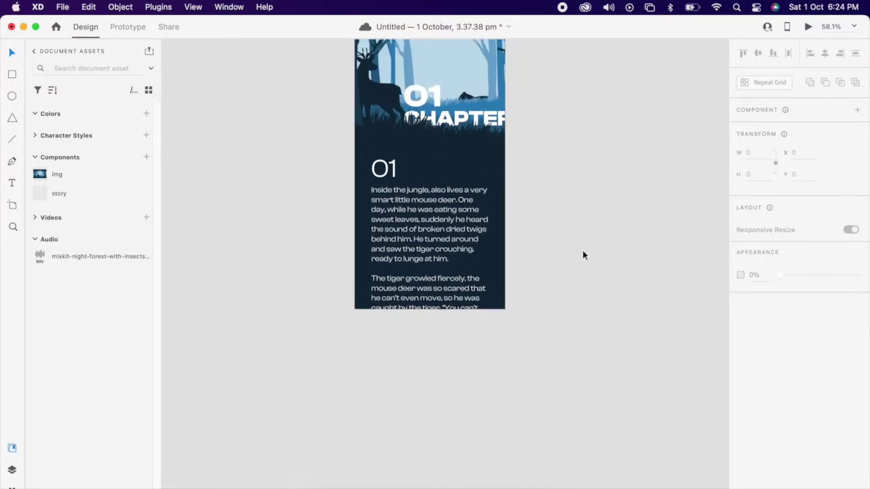
pyautogui.scroll(-3, 581, 255)
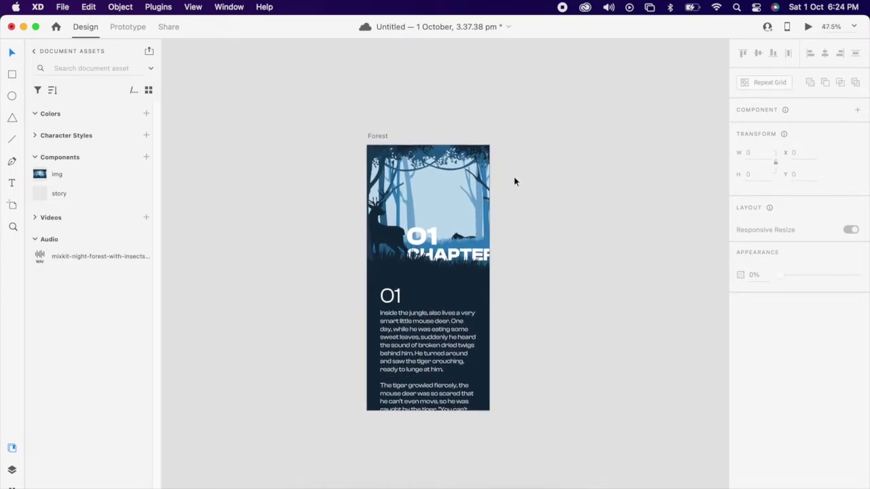
pyautogui.click(377, 137)
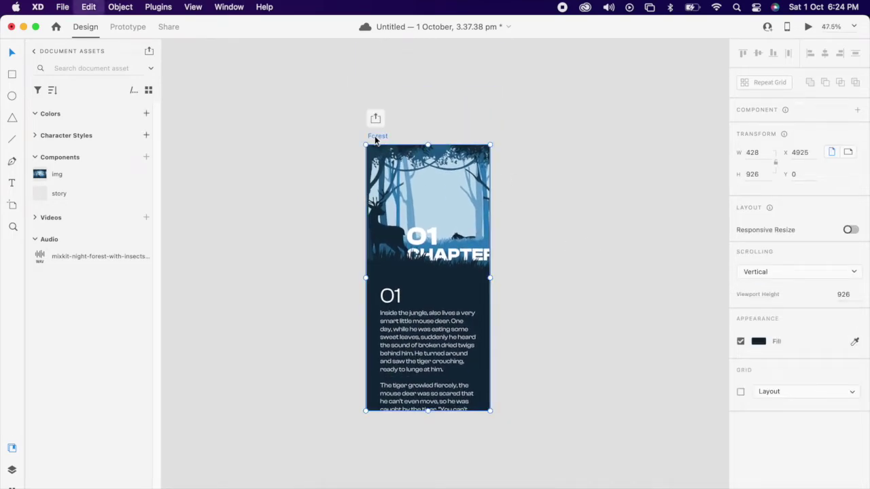
# Duplicate the Forest artboard as Forest – 1 and move its story text up to the 02 section.
pyautogui.press('super+d')
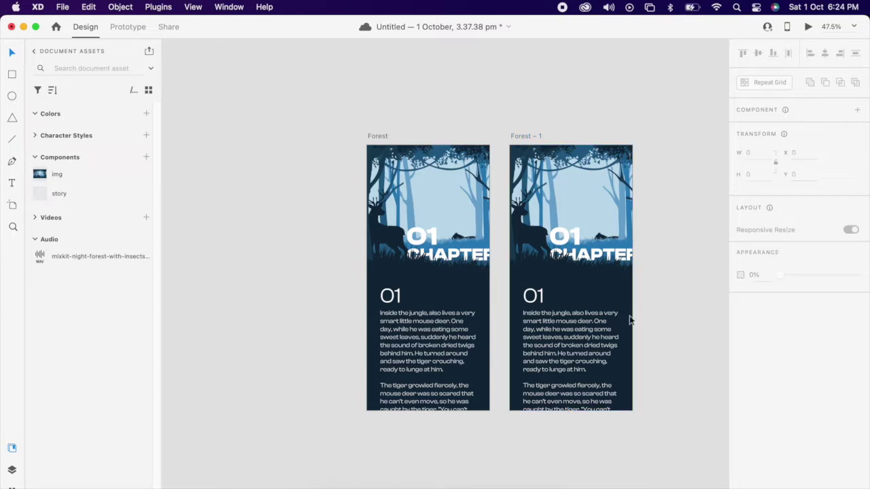
pyautogui.click(597, 347)
pyautogui.scroll(-5, 577, 362)
pyautogui.moveTo(578, 364); pyautogui.dragTo(586, 249)
pyautogui.click(659, 336)
pyautogui.scroll(2, 664, 253)
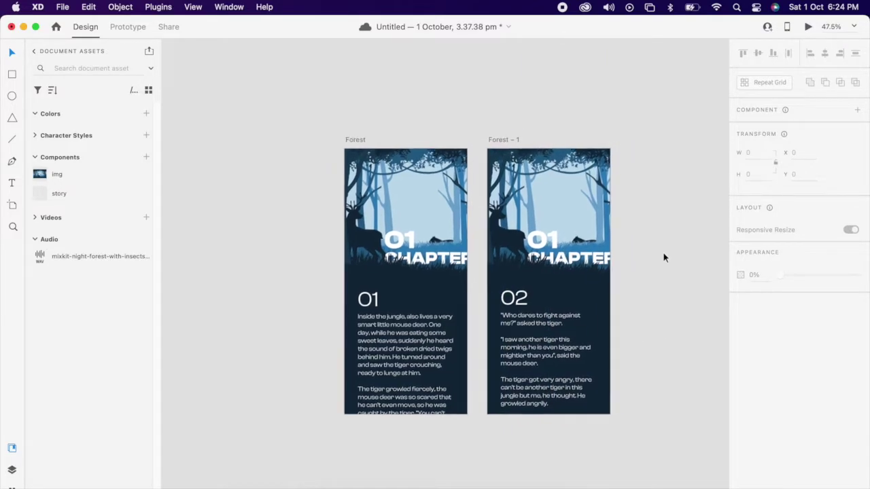
pyautogui.scroll(2, 656, 247)
pyautogui.scroll(2, 518, 249)
pyautogui.scroll(2, 519, 250)
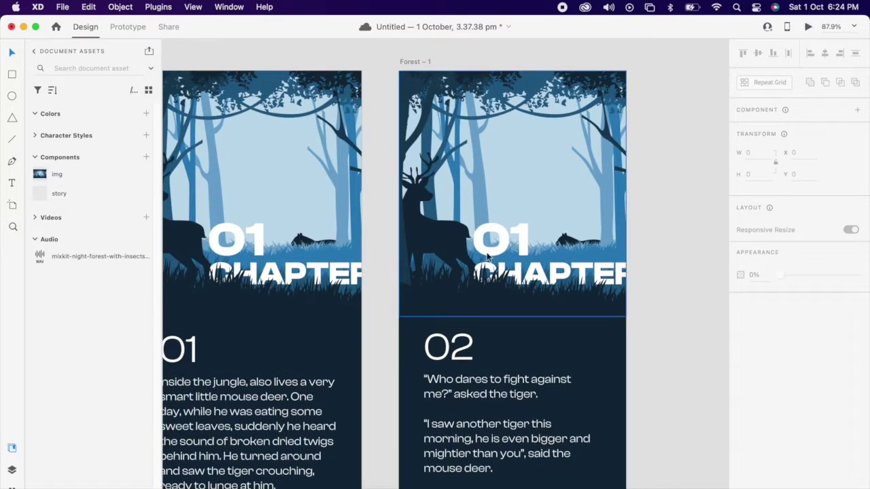
pyautogui.doubleClick(454, 245)
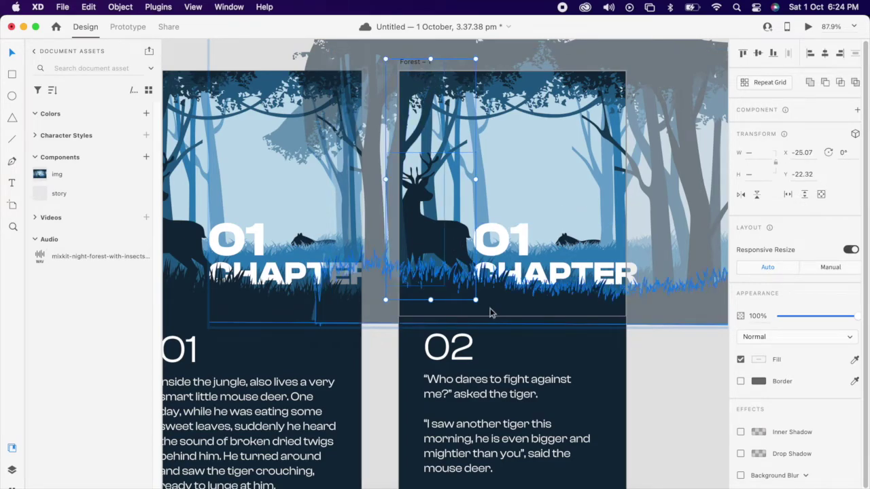
# Enlarge the deer in Forest – 1, fade it fully transparent, and reposition a thin tree.
pyautogui.moveTo(476, 299)
pyautogui.mouseDown()
pyautogui.moveTo(537, 393)
pyautogui.moveTo(607, 470)
pyautogui.mouseUp()
pyautogui.scroll(-5, 430, 202)
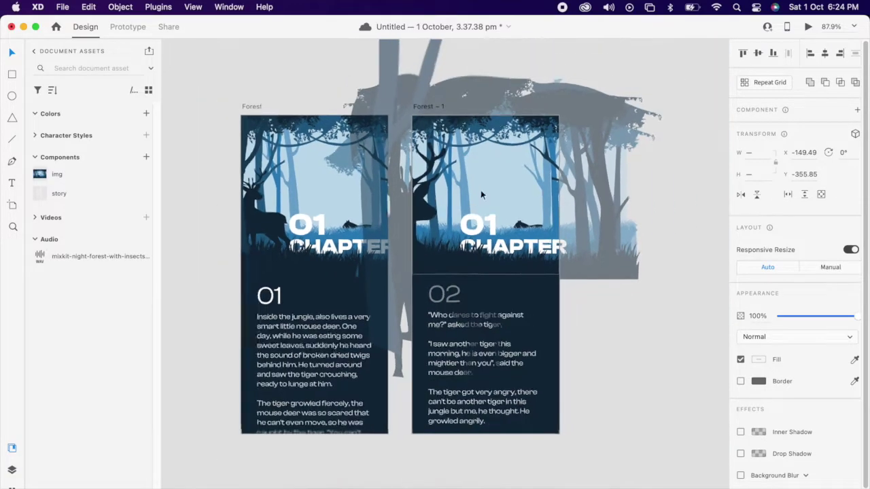
pyautogui.moveTo(501, 365); pyautogui.dragTo(527, 433)
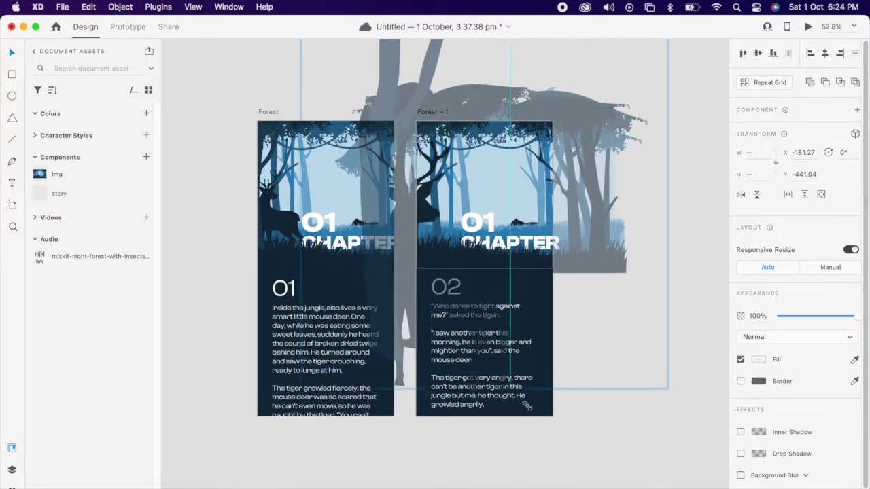
pyautogui.moveTo(799, 317); pyautogui.dragTo(777, 316)
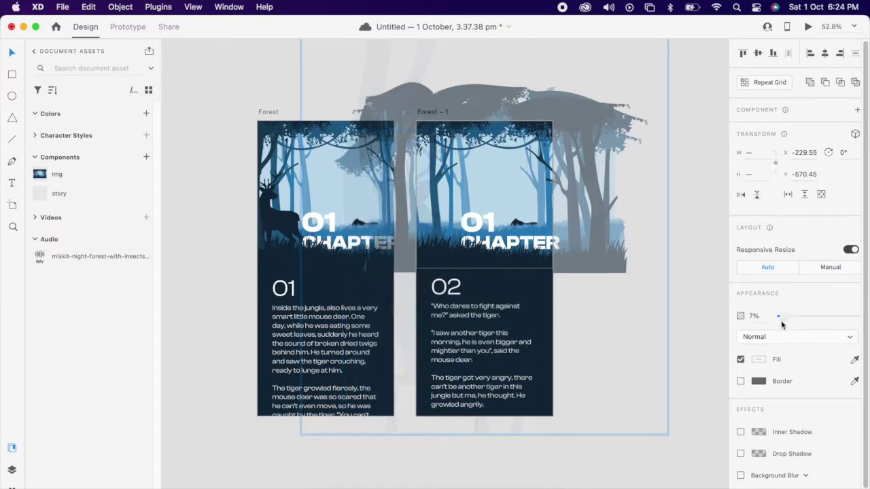
pyautogui.click(438, 211)
pyautogui.scroll(3, 438, 210)
pyautogui.moveTo(416, 219); pyautogui.dragTo(428, 218)
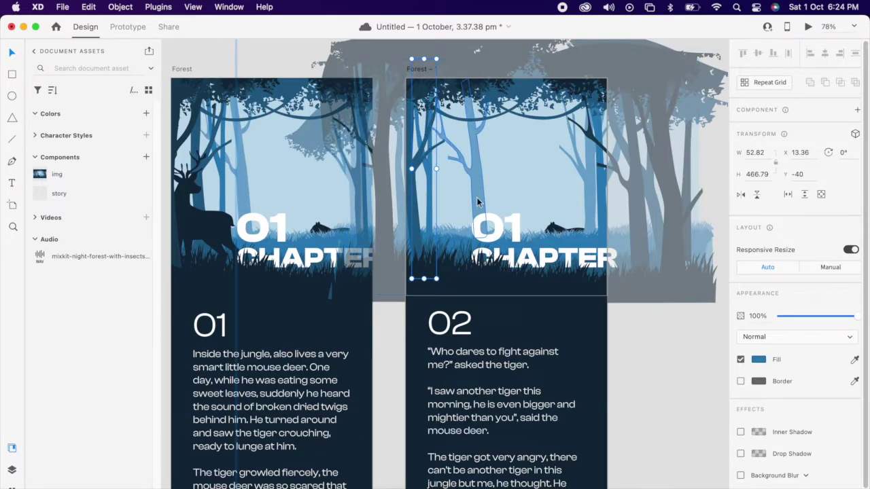
pyautogui.click(438, 213)
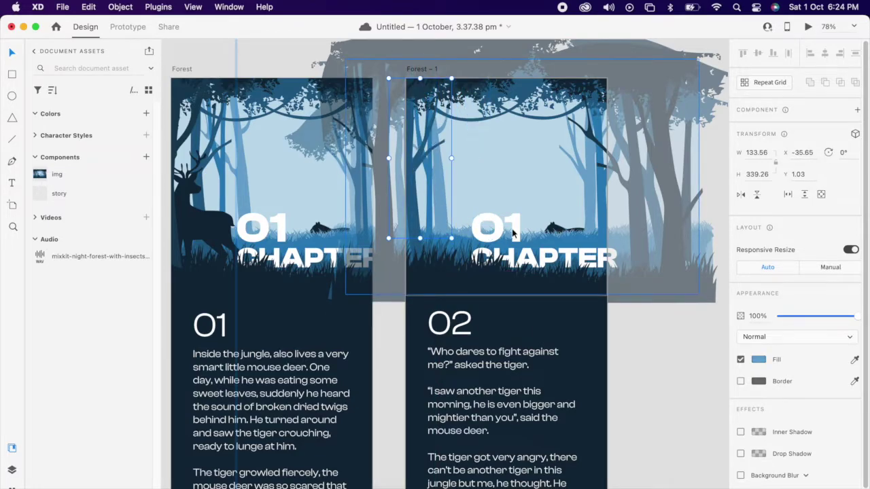
# Enlarge the 01 CHAPTER title and fade it to 0% opacity.
pyautogui.click(496, 265)
pyautogui.moveTo(470, 270); pyautogui.dragTo(435, 342)
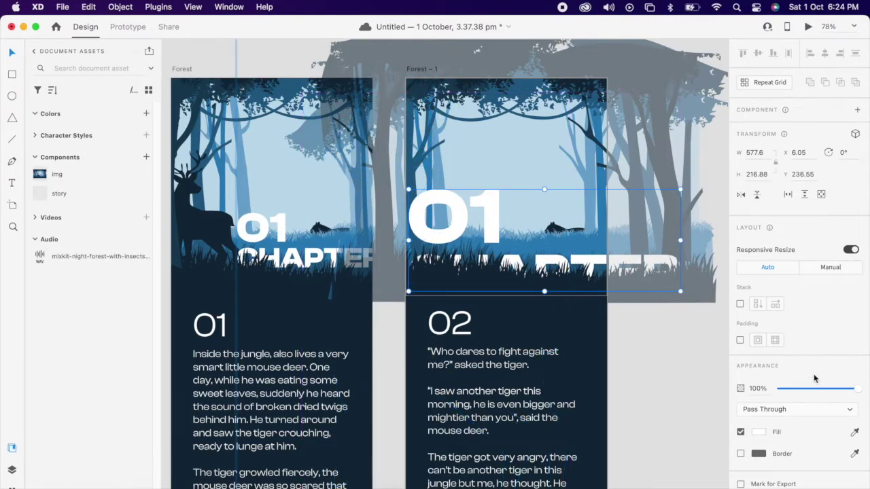
pyautogui.moveTo(822, 388); pyautogui.dragTo(767, 401)
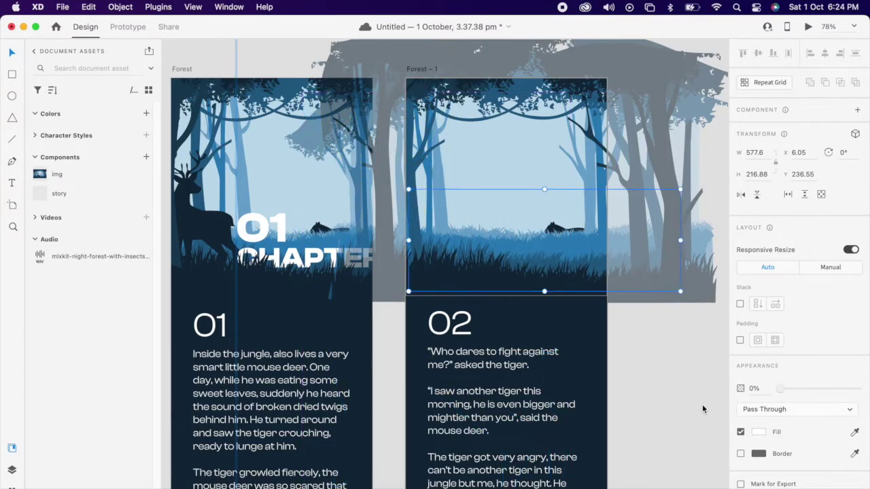
pyautogui.click(554, 232)
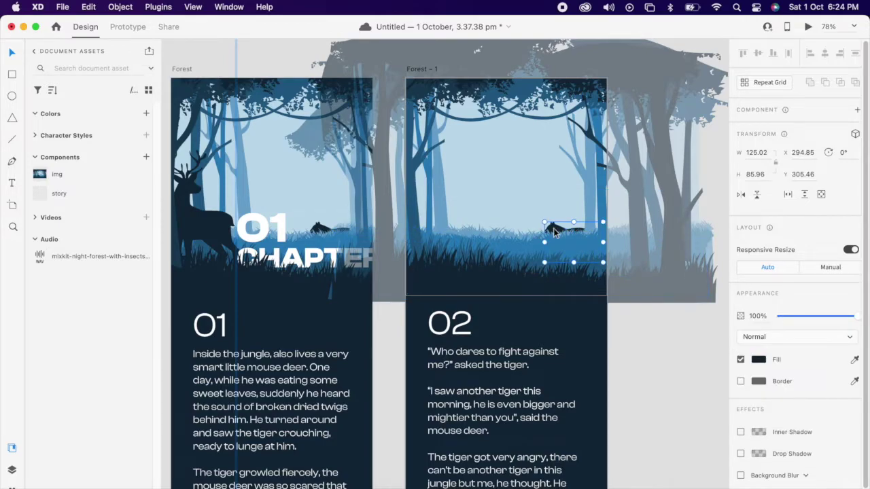
# Enlarge the tiger and move and stretch the tall tree shapes around it.
pyautogui.moveTo(545, 226)
pyautogui.mouseDown()
pyautogui.moveTo(439, 187)
pyautogui.moveTo(436, 147)
pyautogui.mouseUp()
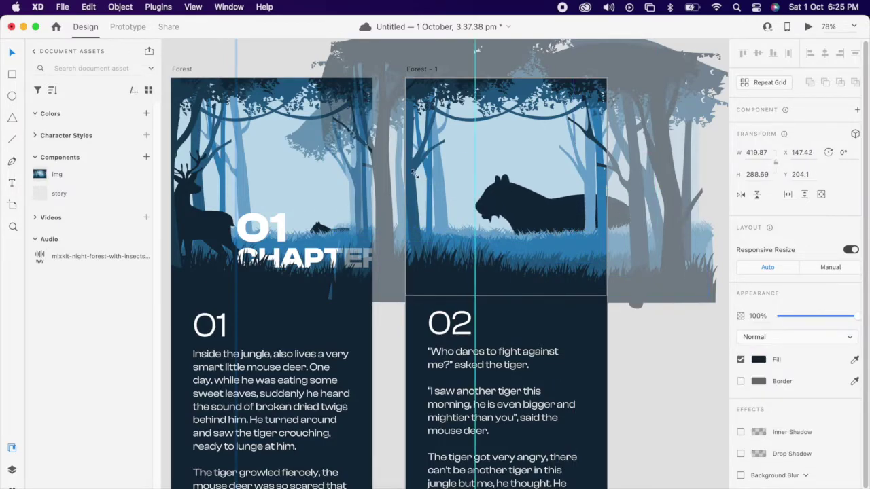
pyautogui.moveTo(535, 217); pyautogui.dragTo(566, 238)
pyautogui.click(587, 218)
pyautogui.moveTo(601, 225); pyautogui.dragTo(566, 211)
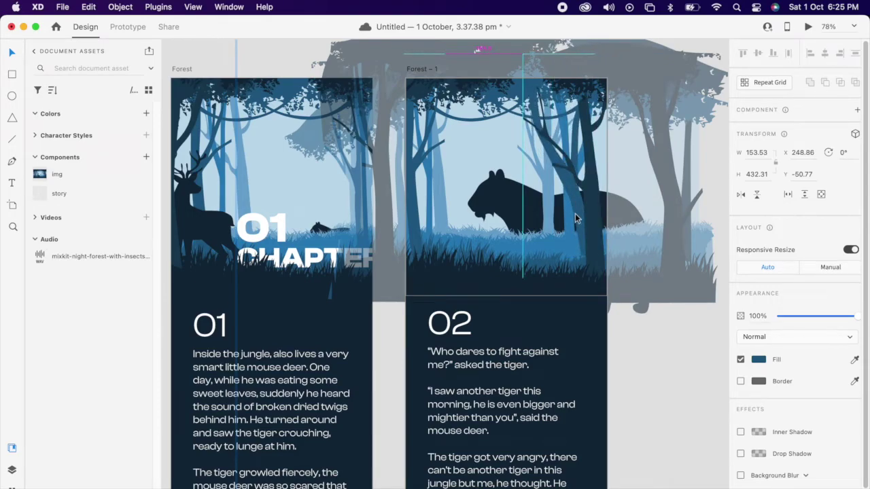
pyautogui.moveTo(567, 213)
pyautogui.mouseDown()
pyautogui.moveTo(616, 217)
pyautogui.moveTo(588, 217)
pyautogui.moveTo(528, 158)
pyautogui.mouseUp()
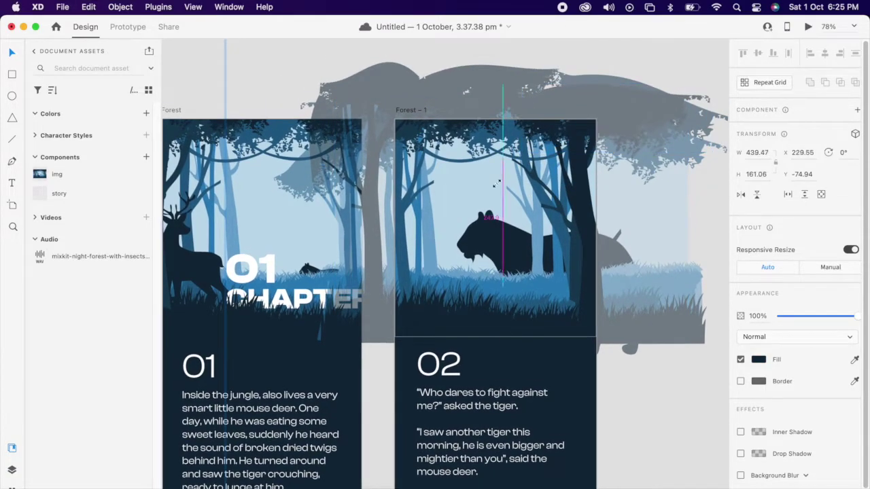
pyautogui.moveTo(527, 158); pyautogui.dragTo(450, 133)
# Shrink the tiger back down to a smaller size.
pyautogui.click(494, 242)
pyautogui.moveTo(669, 355); pyautogui.dragTo(612, 314)
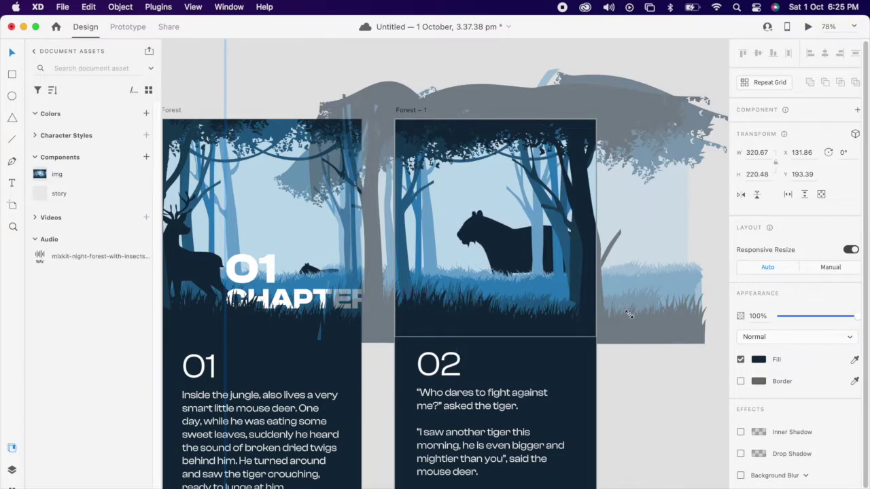
pyautogui.click(12, 470)
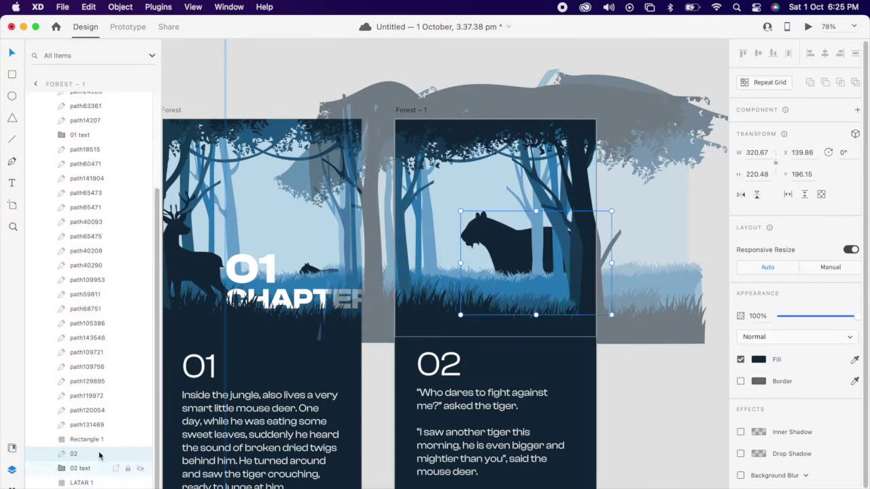
# Move the 02 text group onto the tiger and scale it down.
pyautogui.click(79, 468)
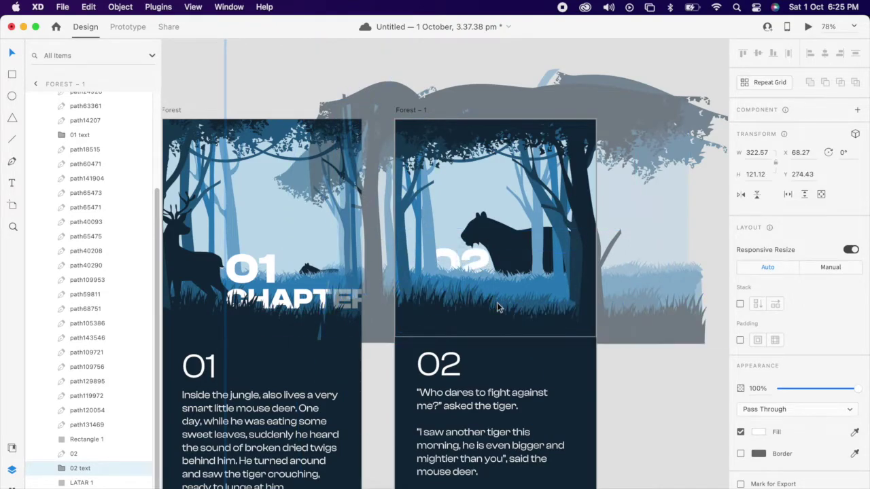
pyautogui.hotkey('shift', 'Up')
pyautogui.hotkey('shift', 'Up')
pyautogui.hotkey('shift', 'Up')
pyautogui.hotkey('shift', 'Down')
pyautogui.hotkey('shift', 'Down')
pyautogui.hotkey('shift', 'Down')
pyautogui.hotkey('shift', 'Left')
pyautogui.hotkey('shift', 'Left')
pyautogui.hotkey('shift', 'Left')
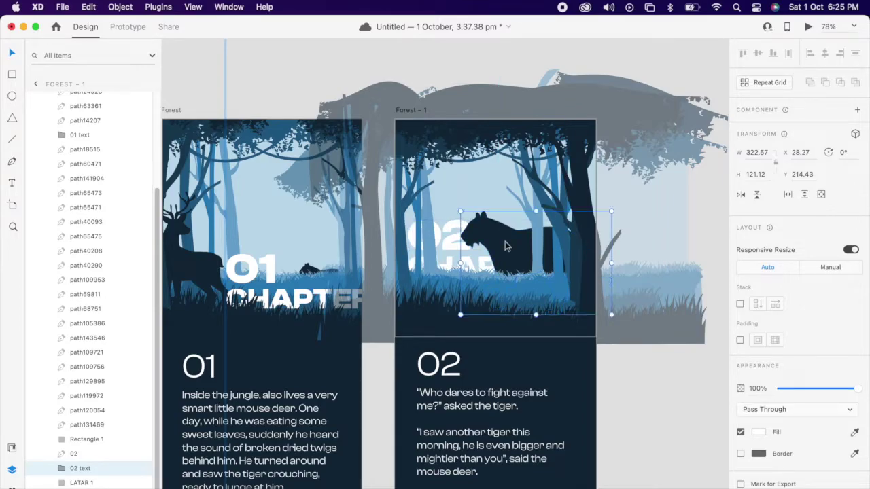
pyautogui.moveTo(505, 242); pyautogui.dragTo(533, 244)
pyautogui.click(544, 276)
pyautogui.moveTo(544, 277); pyautogui.dragTo(498, 274)
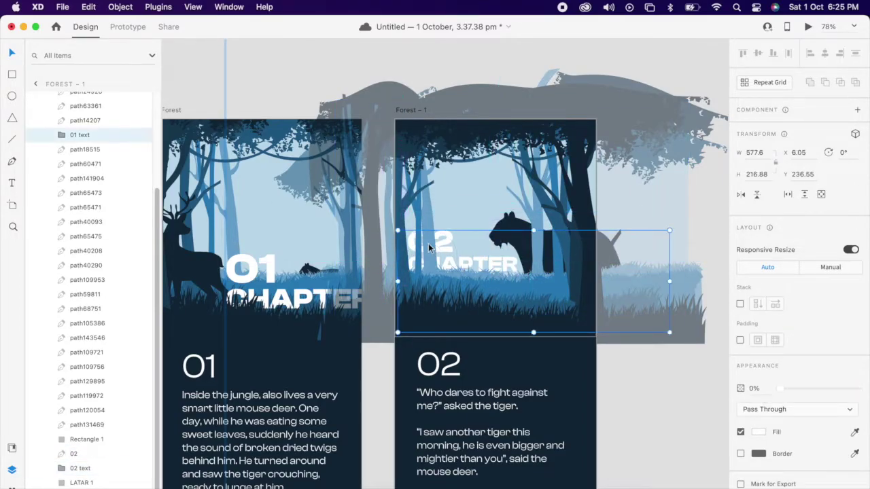
# Shift the 02 CHAPTER title slightly right and scale it up a little.
pyautogui.click(431, 210)
pyautogui.click(420, 224)
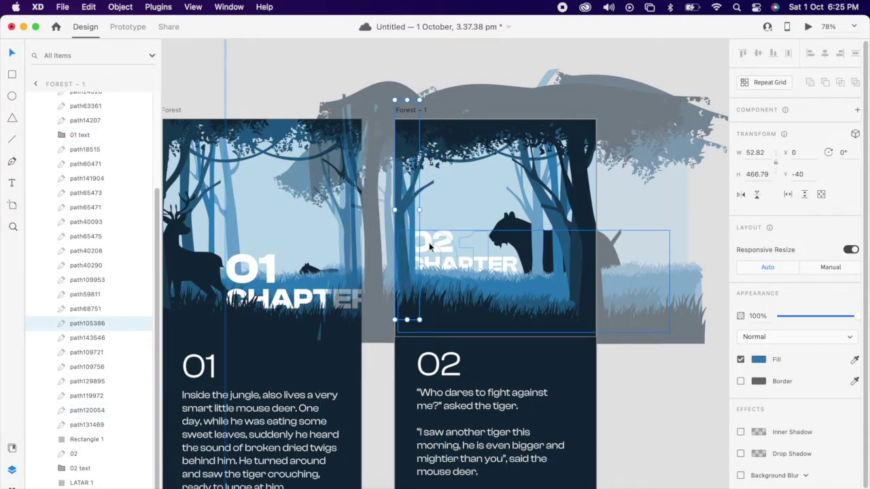
pyautogui.moveTo(444, 234); pyautogui.dragTo(449, 238)
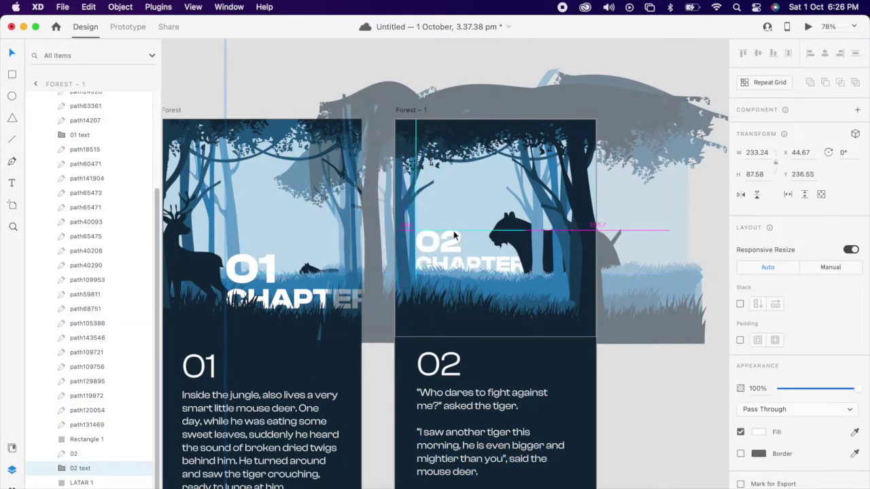
pyautogui.moveTo(523, 231); pyautogui.dragTo(547, 217)
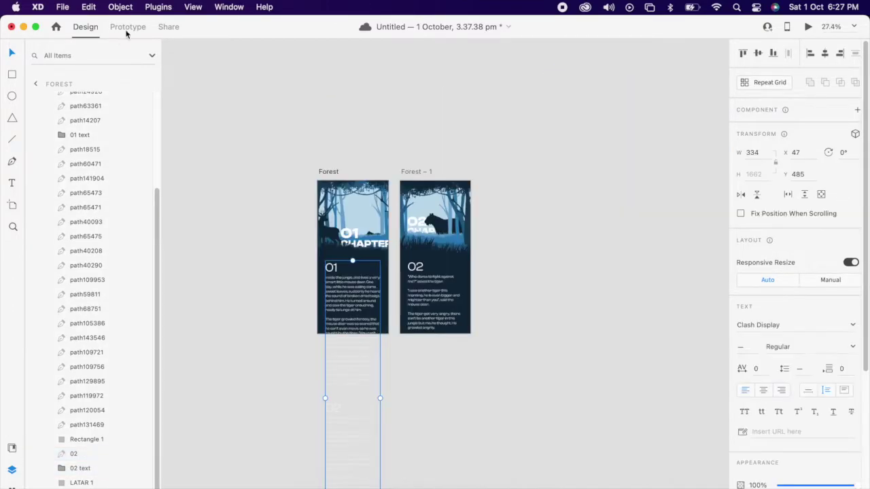
pyautogui.click(126, 30)
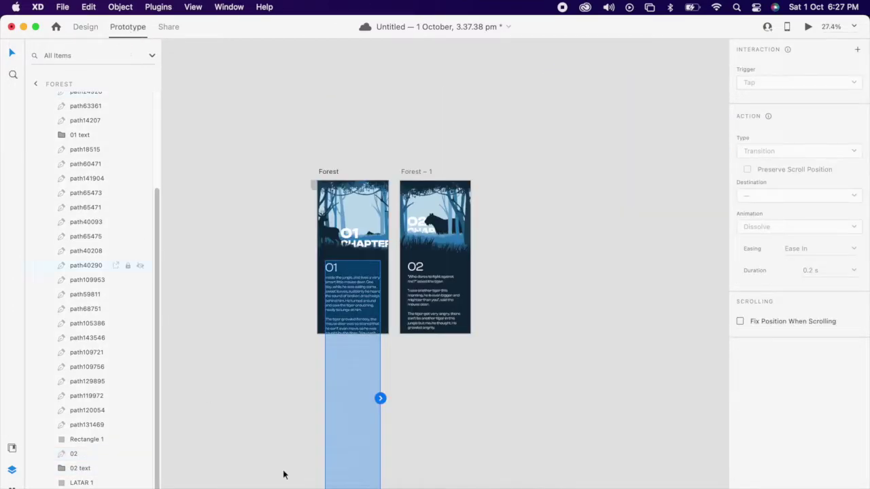
# Wire Forest to Forest – 1 with a Tap trigger, Auto-Animate and Ease In-Out easing.
pyautogui.moveTo(380, 399); pyautogui.dragTo(435, 272)
pyautogui.click(805, 82)
pyautogui.click(802, 120)
pyautogui.click(788, 150)
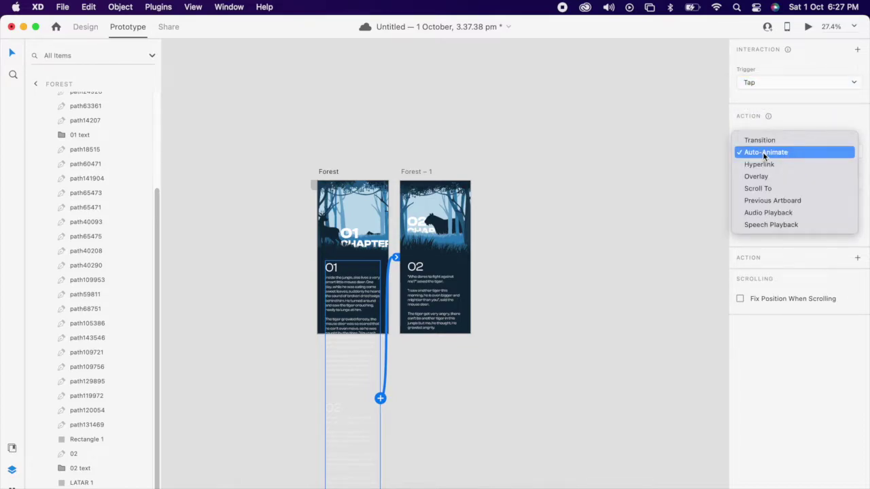
pyautogui.click(763, 154)
pyautogui.click(855, 205)
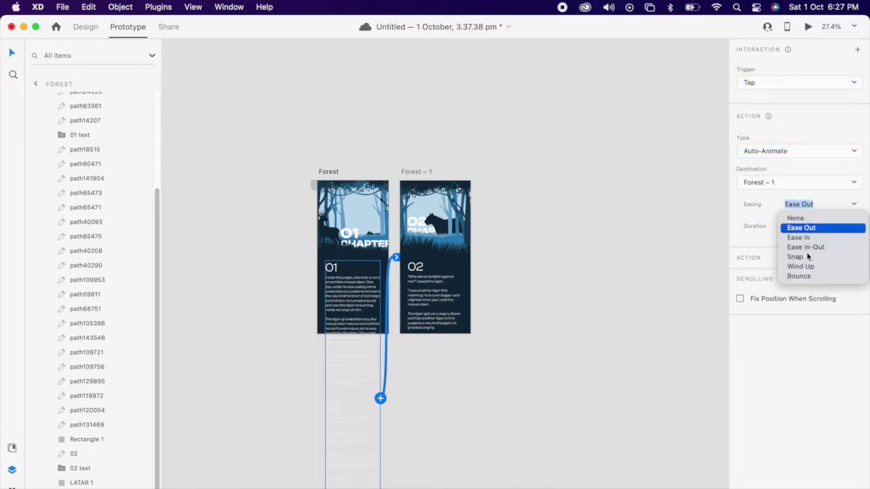
pyautogui.click(830, 248)
pyautogui.click(819, 230)
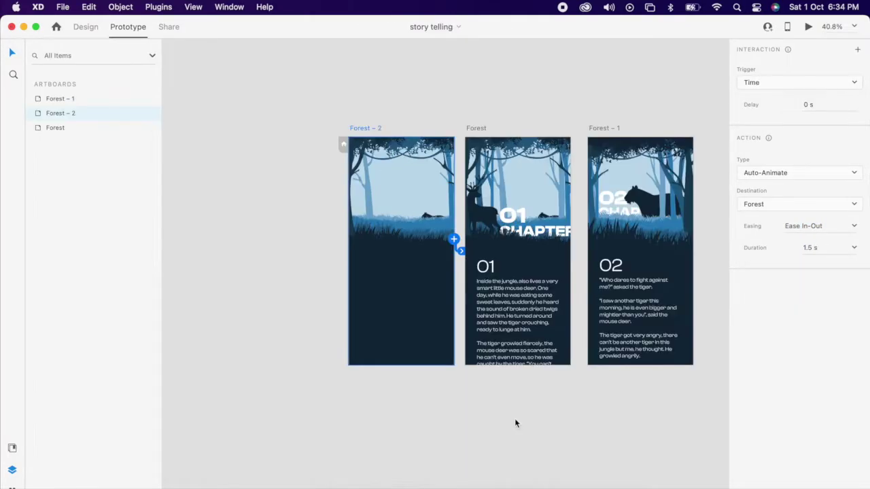
pyautogui.press('super+Tab')
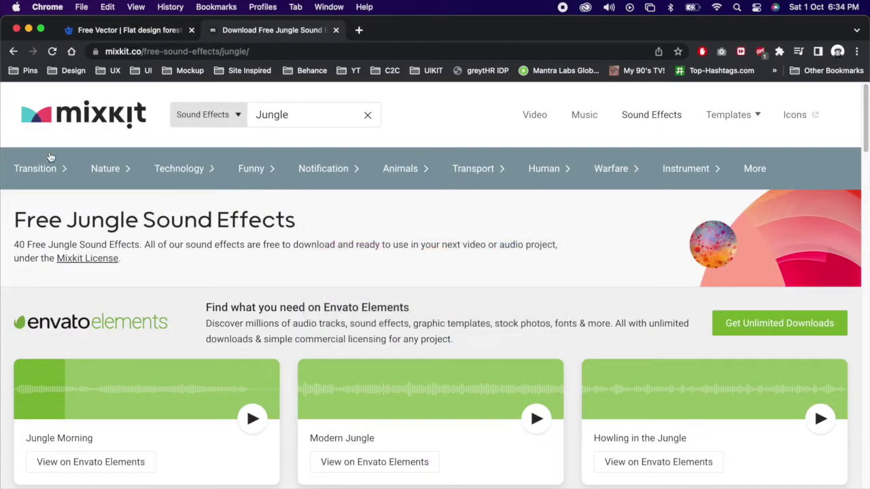
pyautogui.scroll(-5, 297, 167)
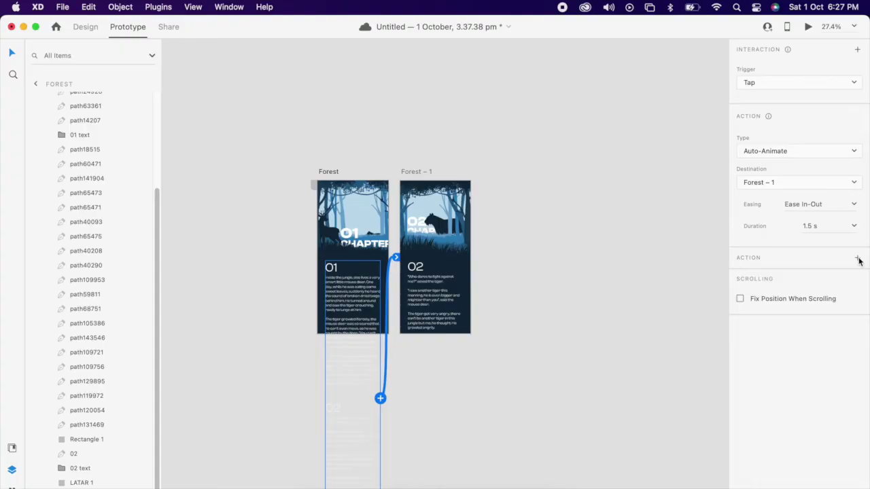
pyautogui.click(858, 261)
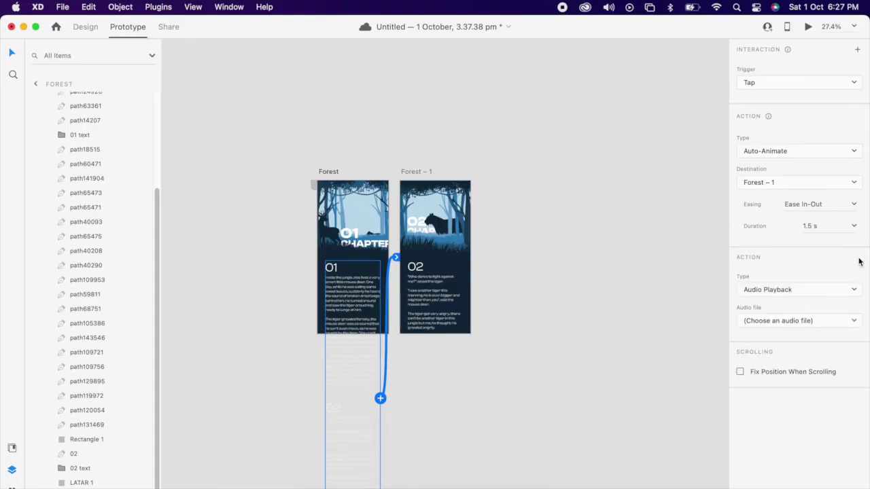
# Import mixkit-night-forest-with-insects-2414.wav as the tap's audio playback file.
pyautogui.click(807, 322)
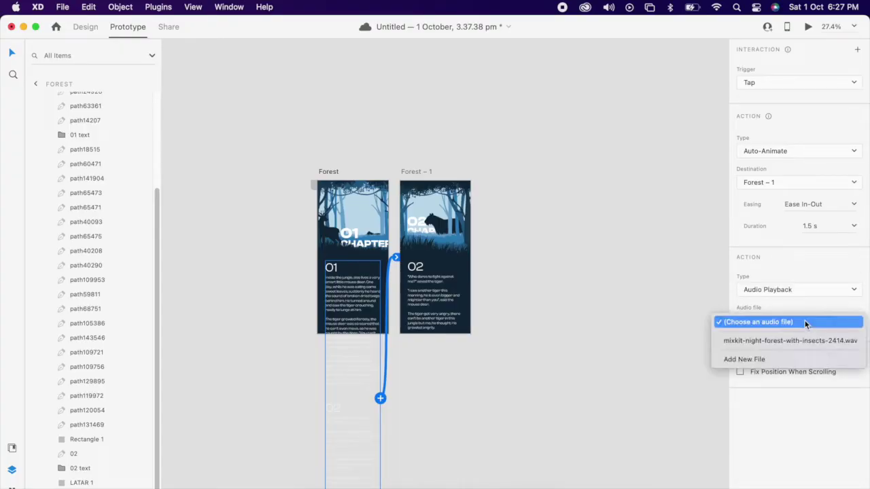
pyautogui.click(795, 361)
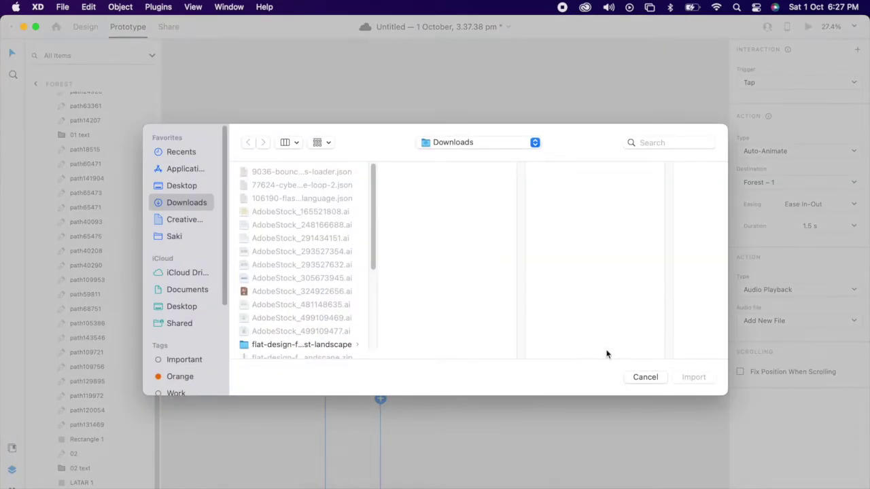
pyautogui.click(692, 377)
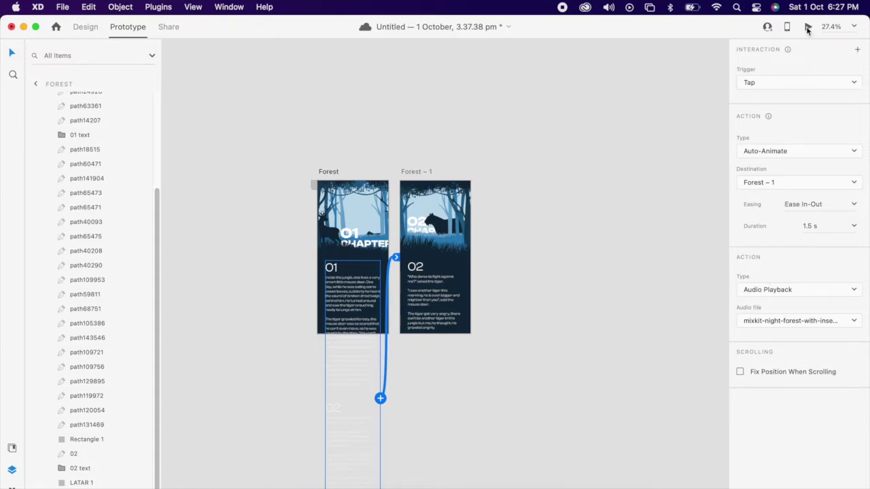
# Preview the prototype and tap the screen to test the 01 to 02 transition.
pyautogui.click(808, 28)
pyautogui.click(132, 389)
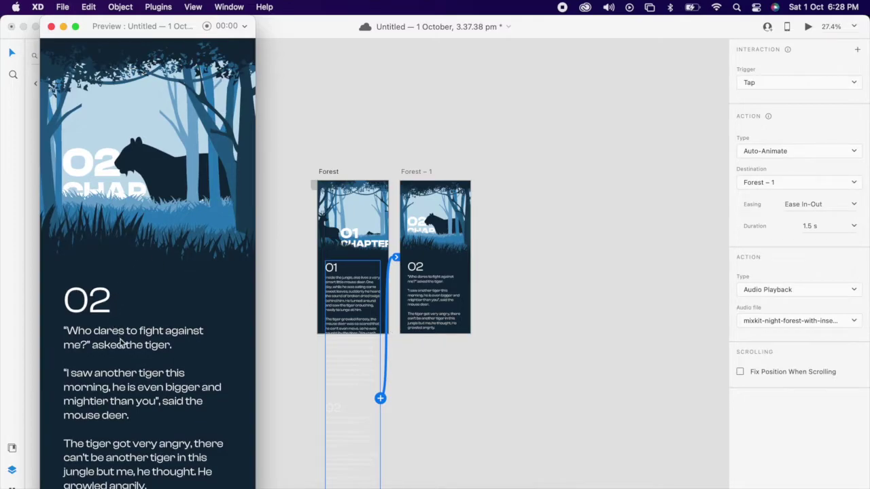
pyautogui.click(51, 27)
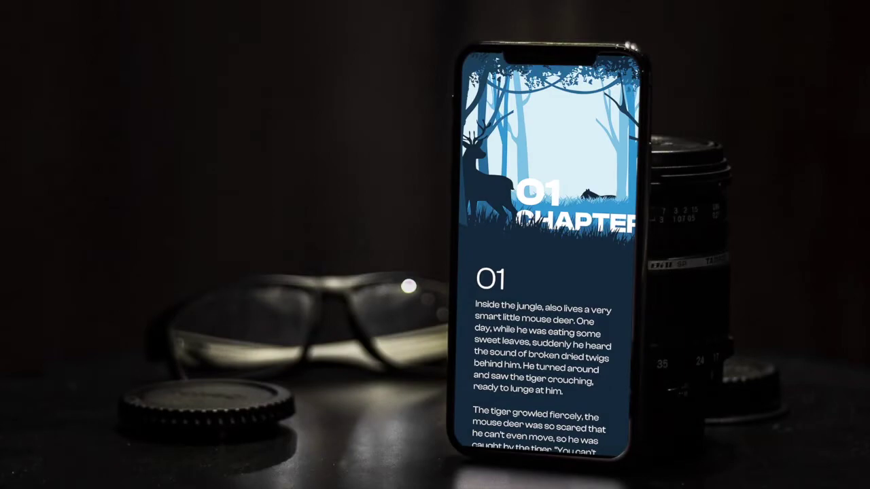